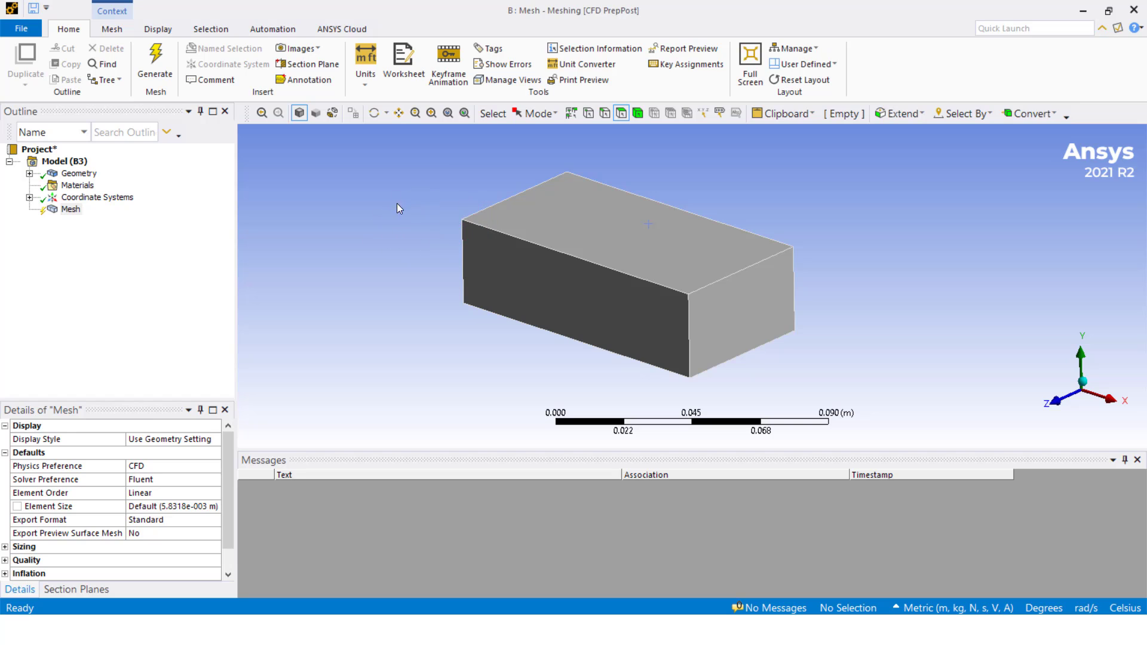
Step: Create a named selection called Inlet on the block's end face at the negative X side
middle_click_drag(397, 207, 553, 202)
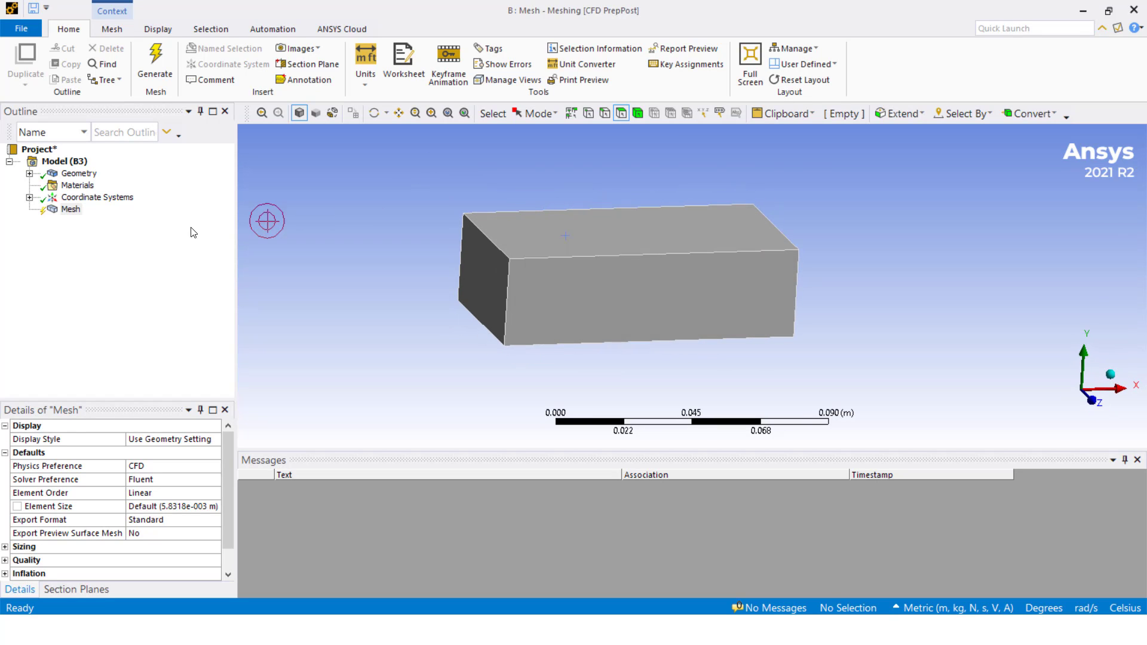
left_click(490, 277)
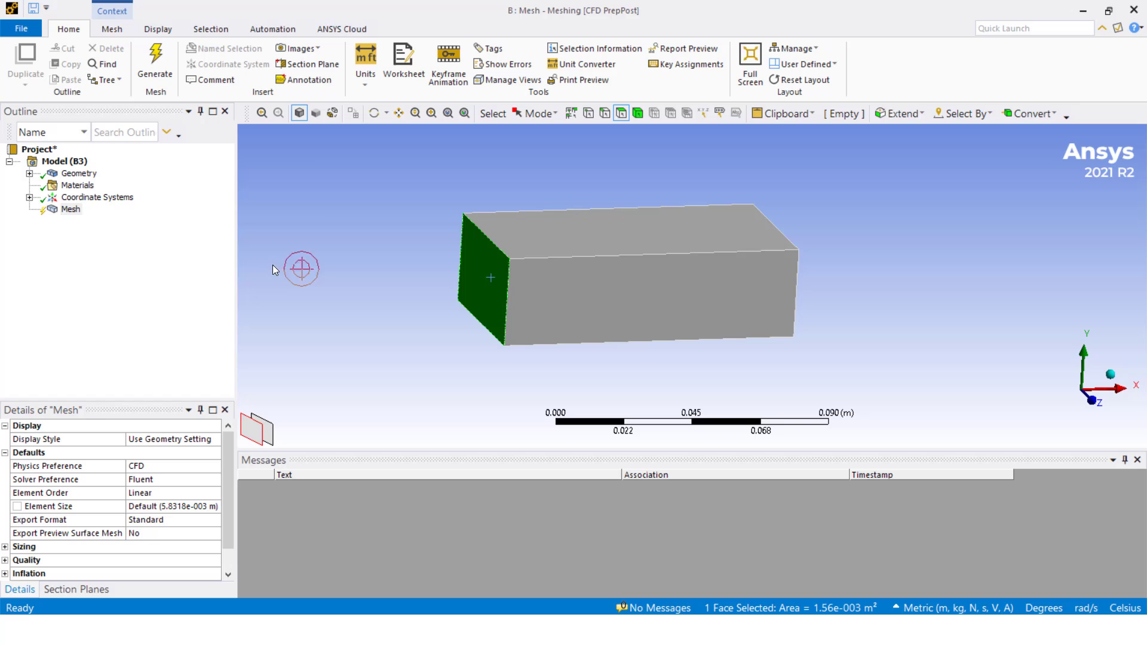
right_click(468, 276)
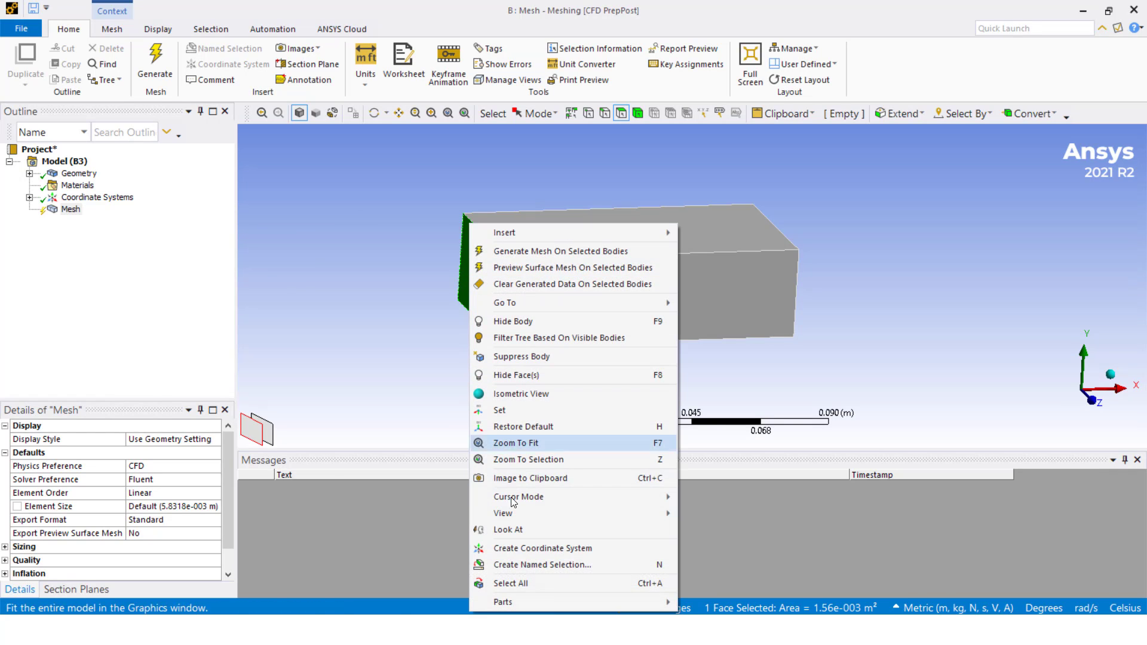
left_click(556, 563)
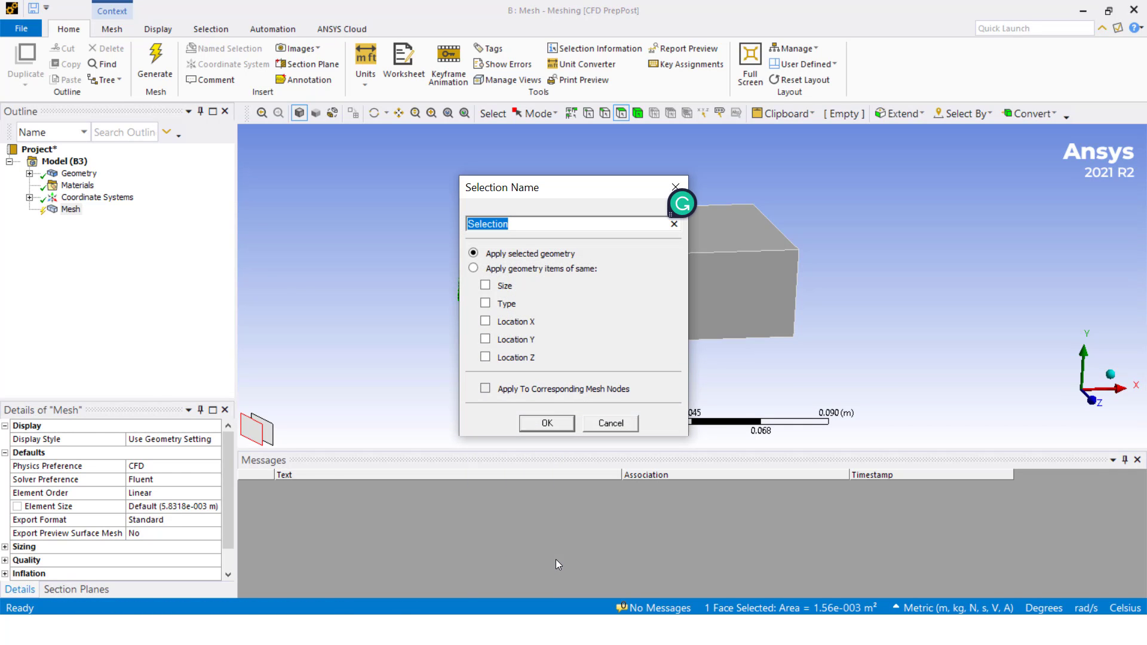
key("BackSpace")
type("Inlet")
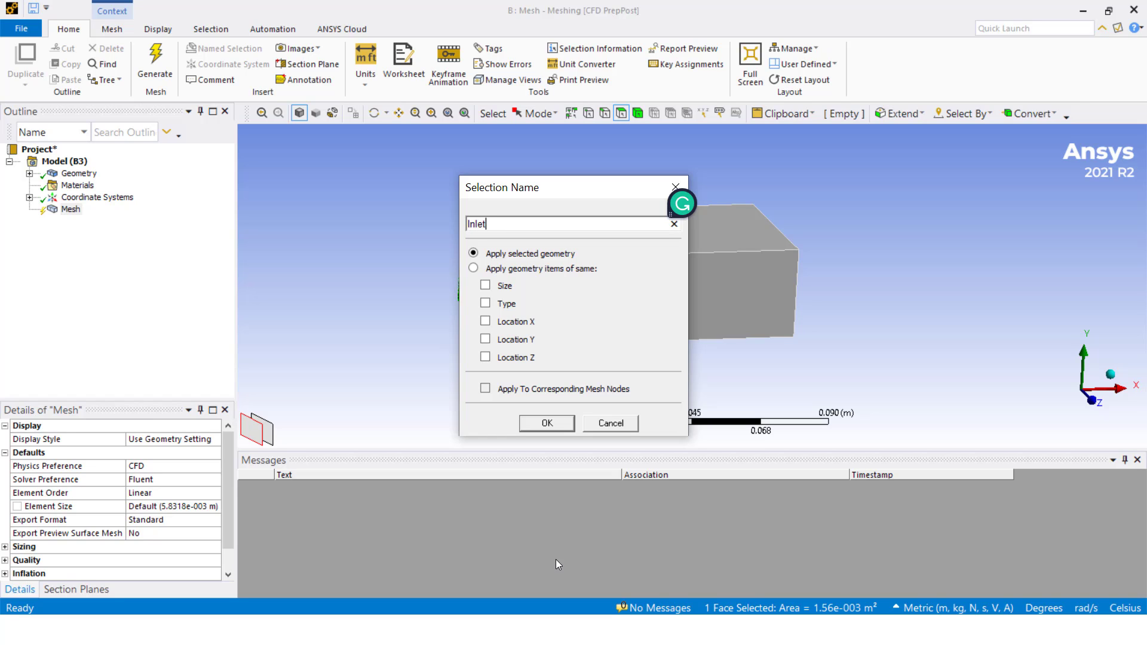
left_click(561, 424)
Step: Create a named selection called Outlet on the block's end face at the positive X side
left_click_drag(787, 292, 770, 296)
right_click(770, 296)
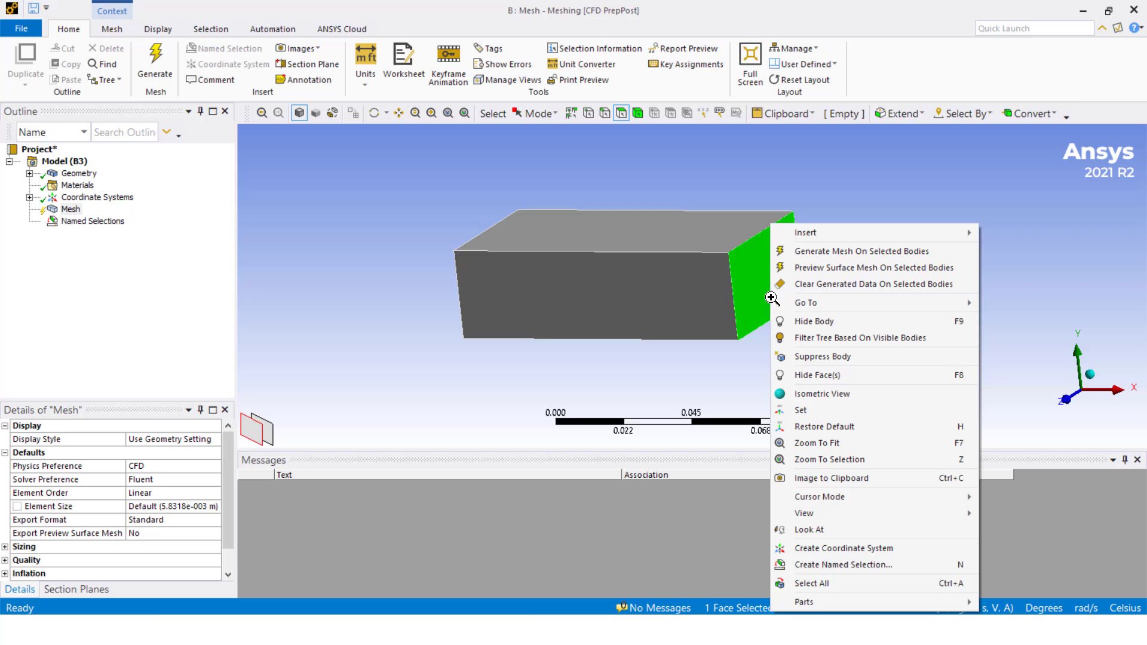
left_click(835, 563)
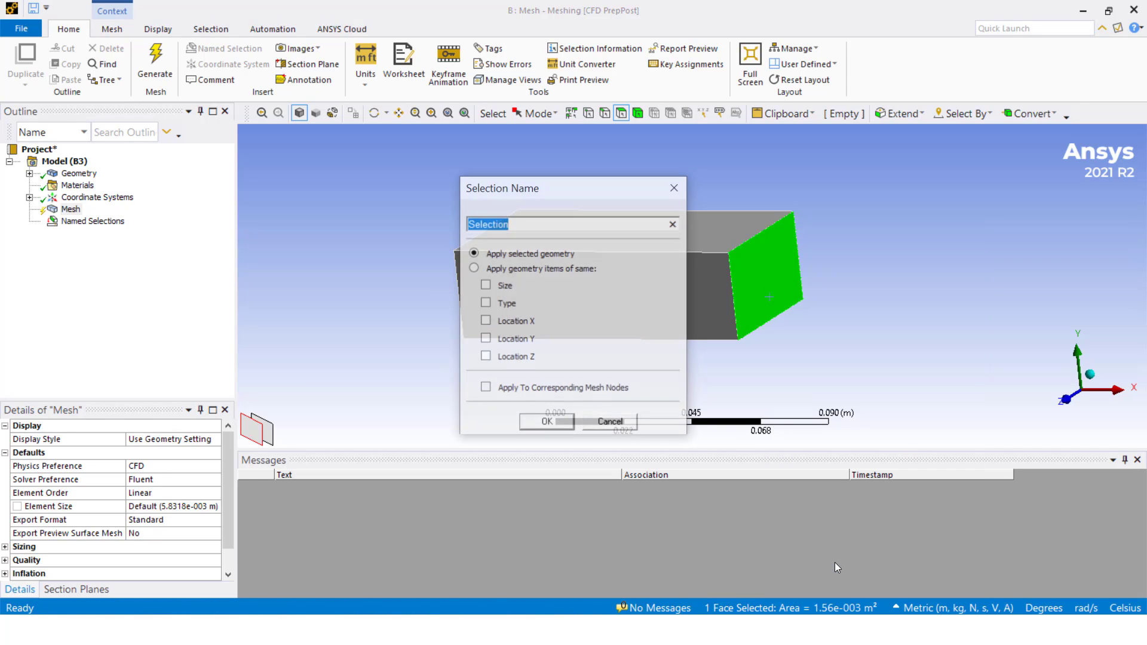
type("Out")
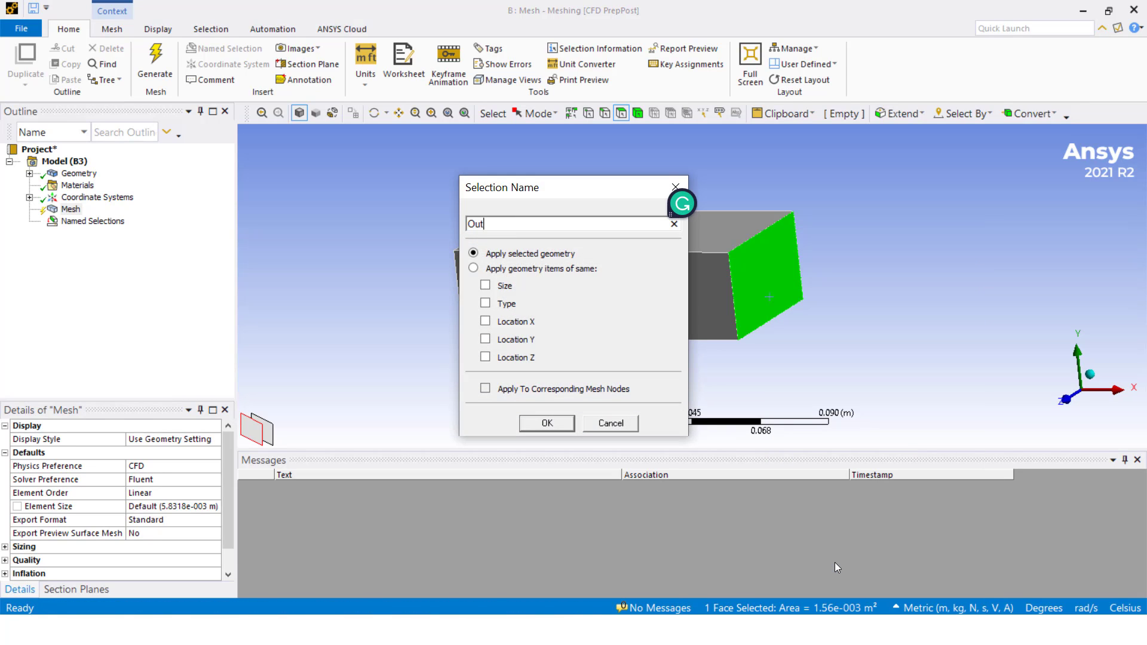
type("let")
left_click(556, 425)
Step: Insert a mesh method on the block body and set its method to Sweep
left_click(70, 209)
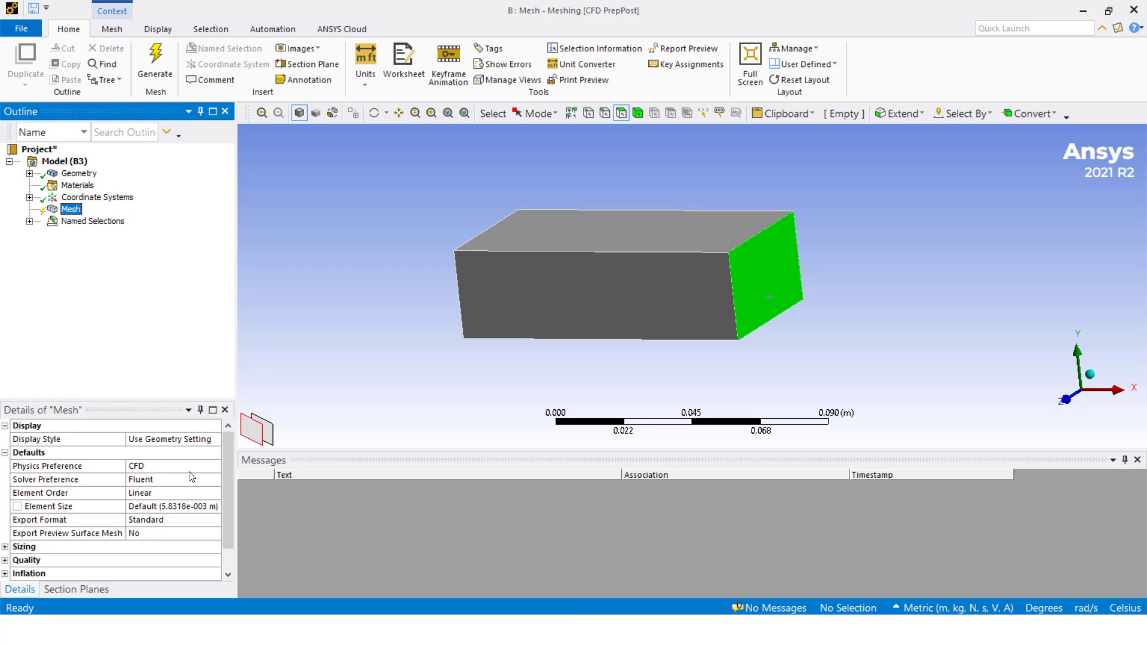
middle_click_drag(303, 303, 364, 282)
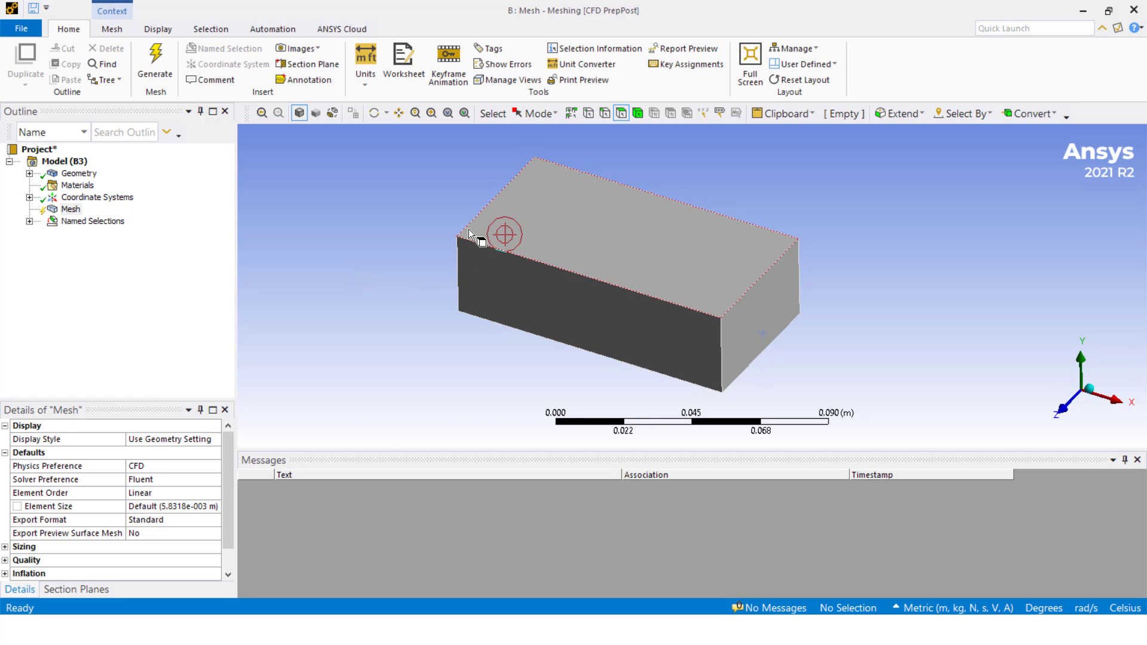
left_click(612, 229)
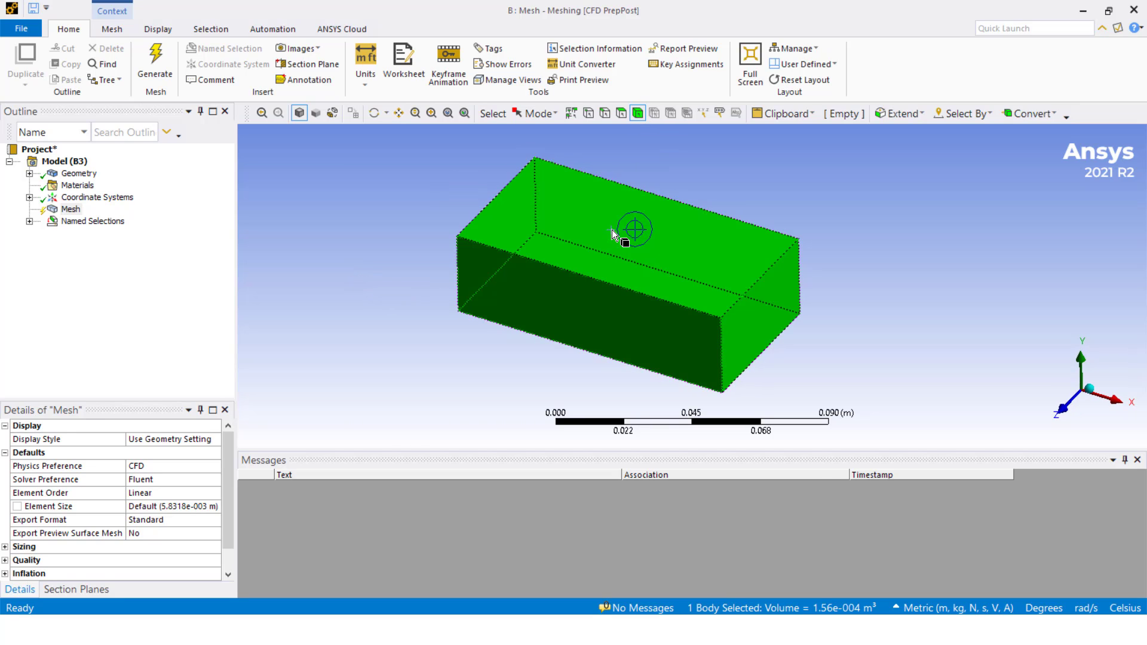
right_click(612, 229)
mouse_move(730, 232)
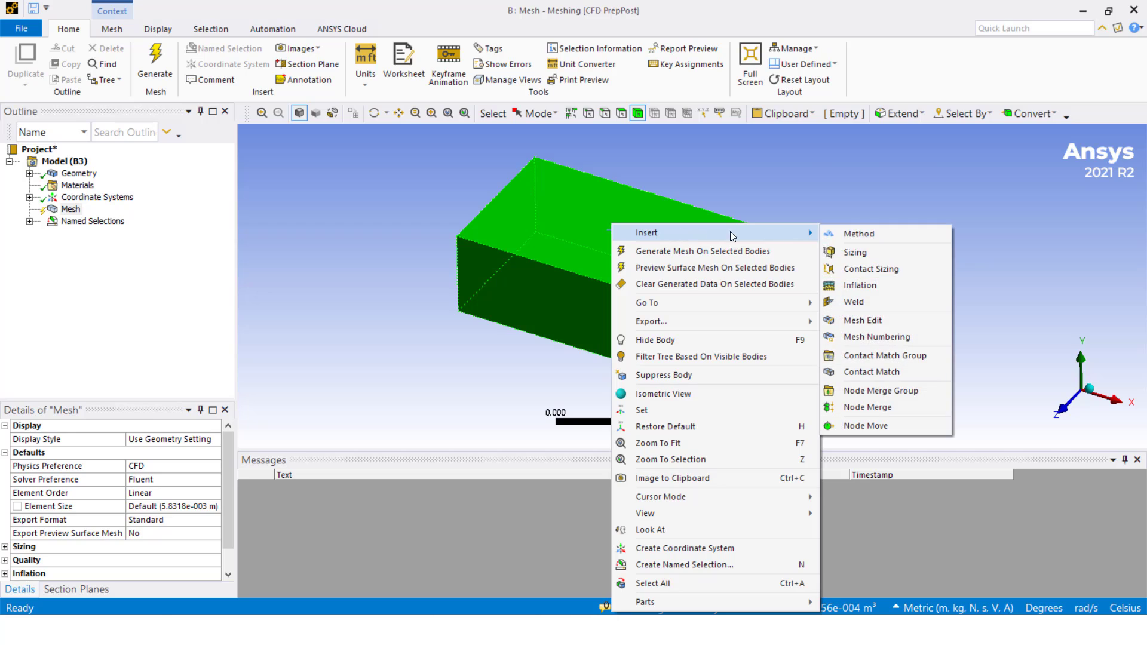
left_click(866, 233)
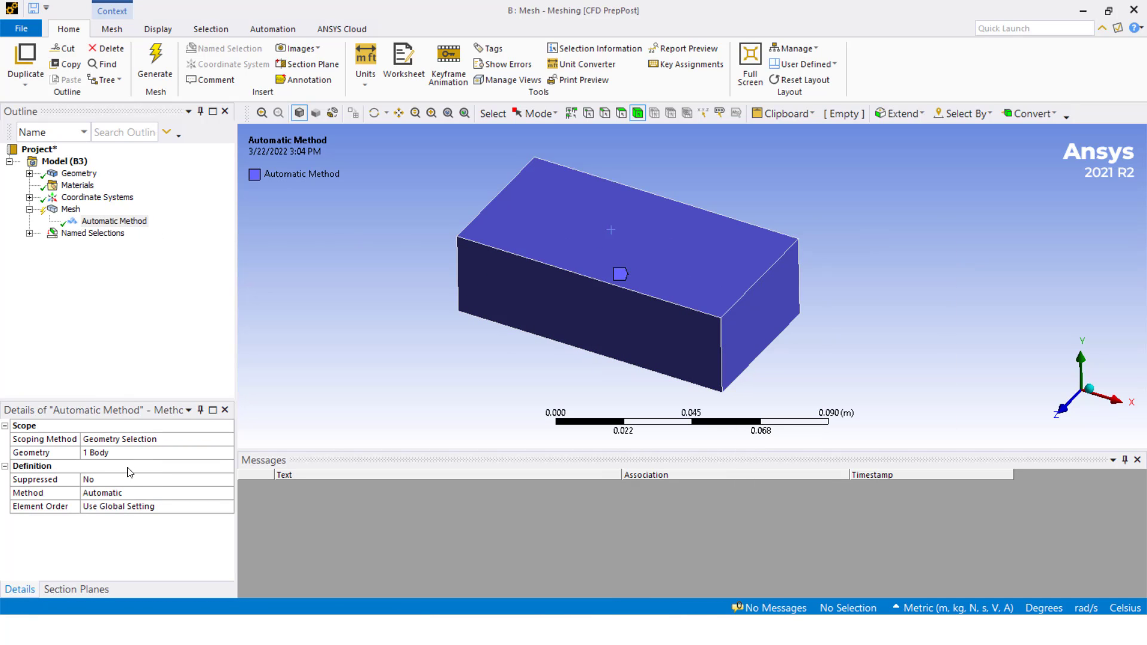
left_click(213, 494)
left_click(227, 492)
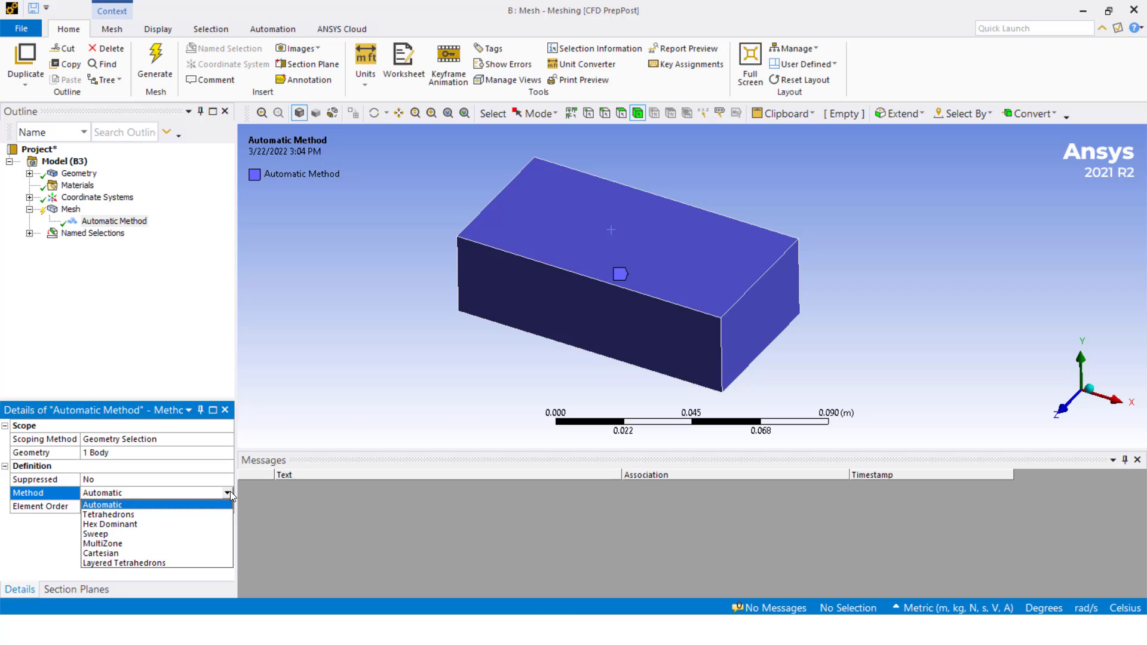
left_click(120, 533)
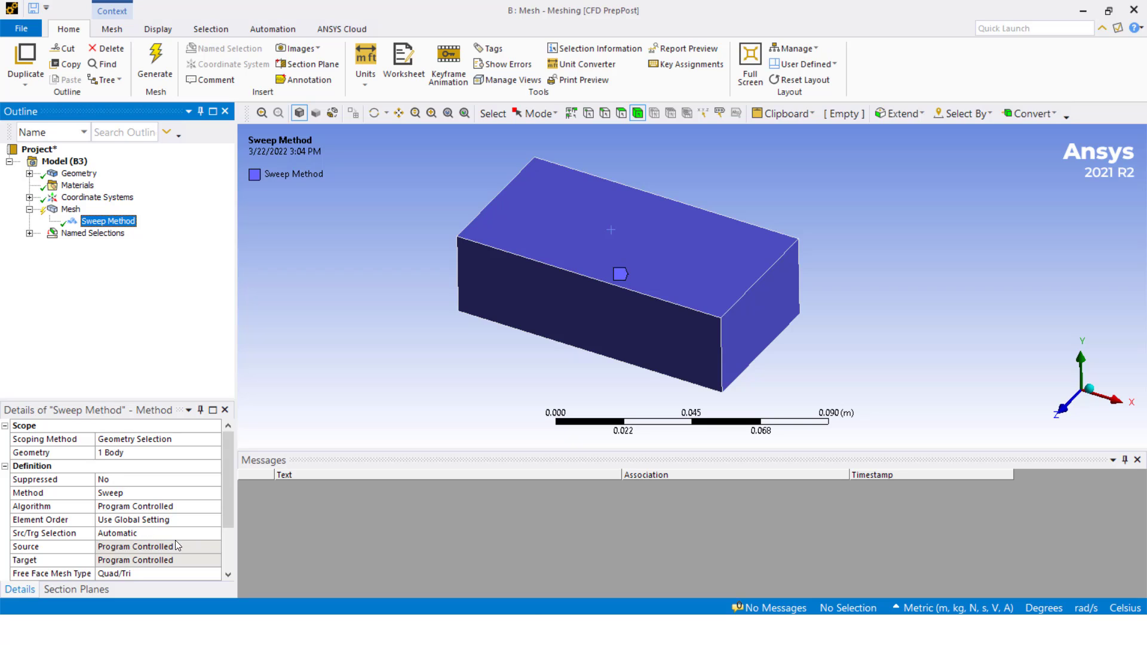
Step: Set the sweep method's number of divisions to 50
left_click_drag(228, 483, 235, 519)
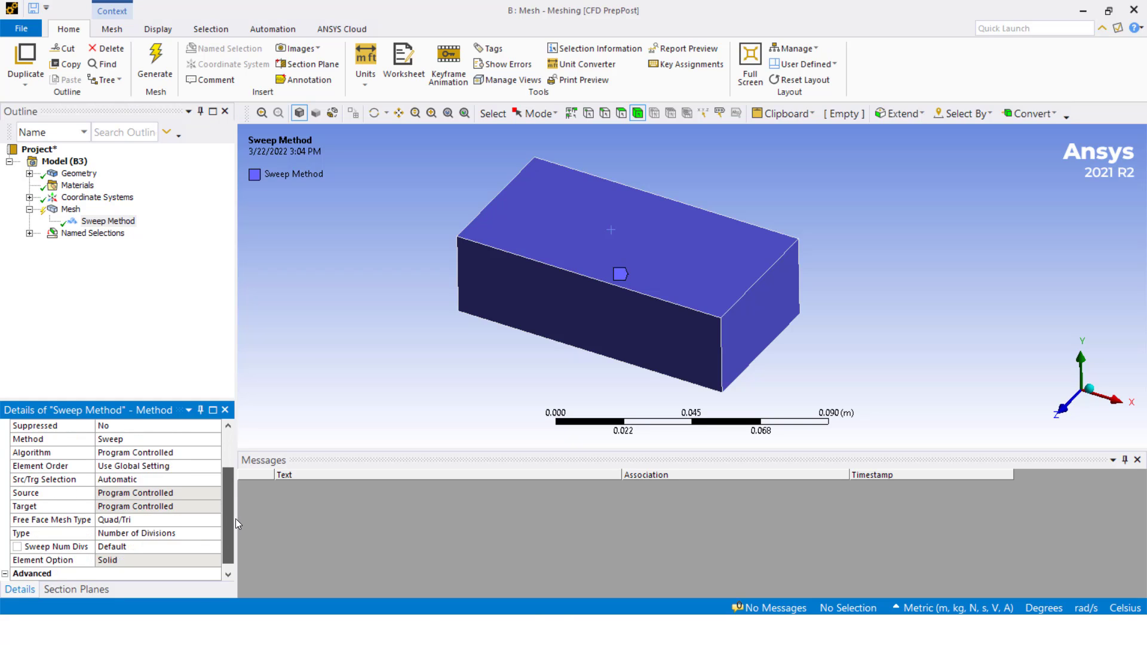
left_click(161, 536)
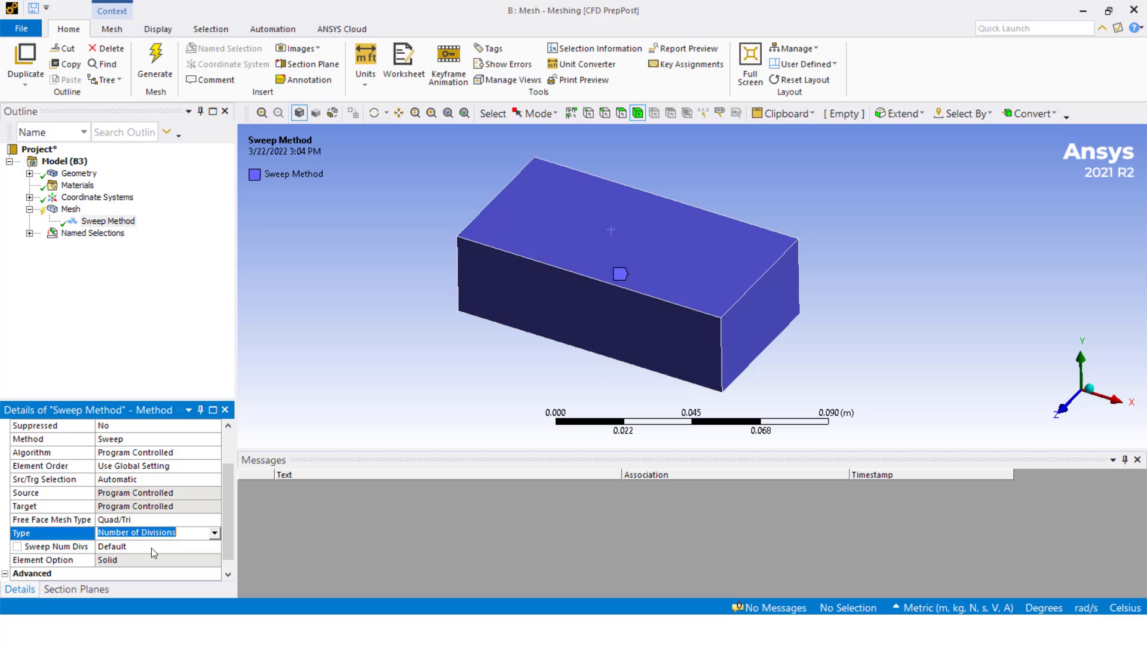
left_click(152, 547)
type("50")
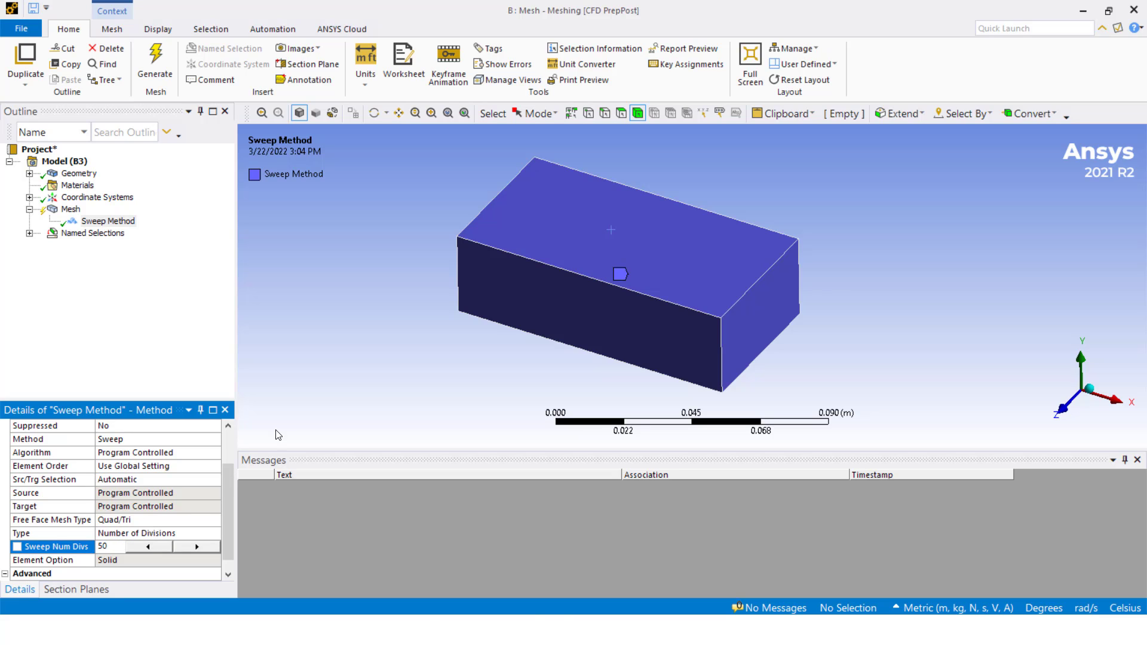
key("Return")
Step: Generate the mesh and examine the swept element layers on the block's side faces
right_click(71, 210)
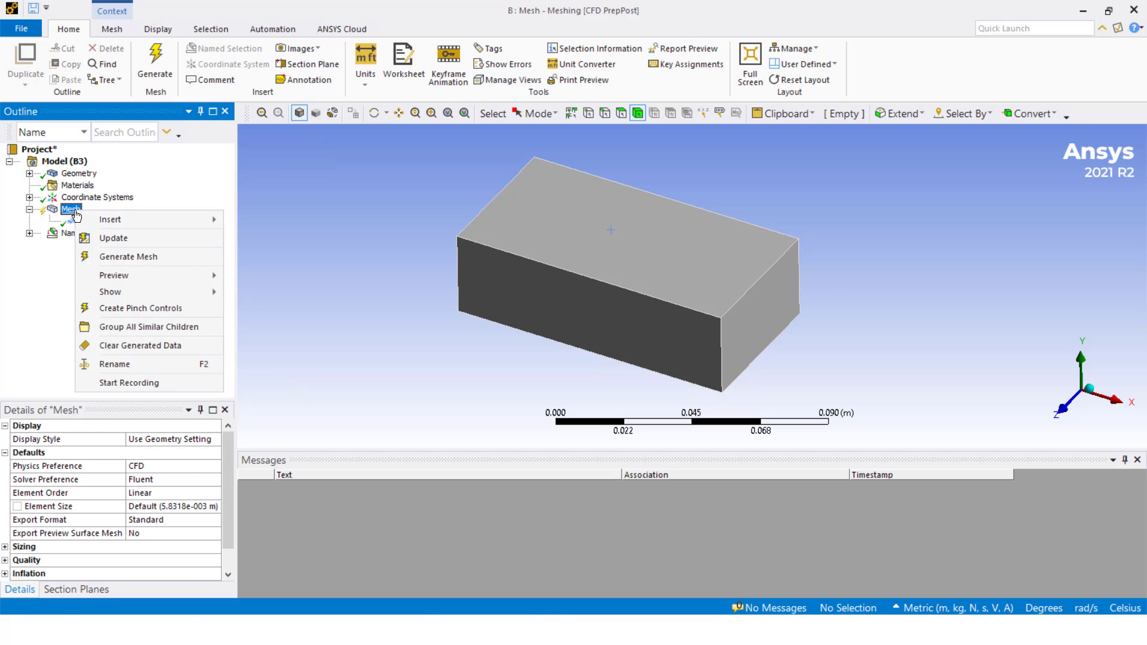
left_click(136, 257)
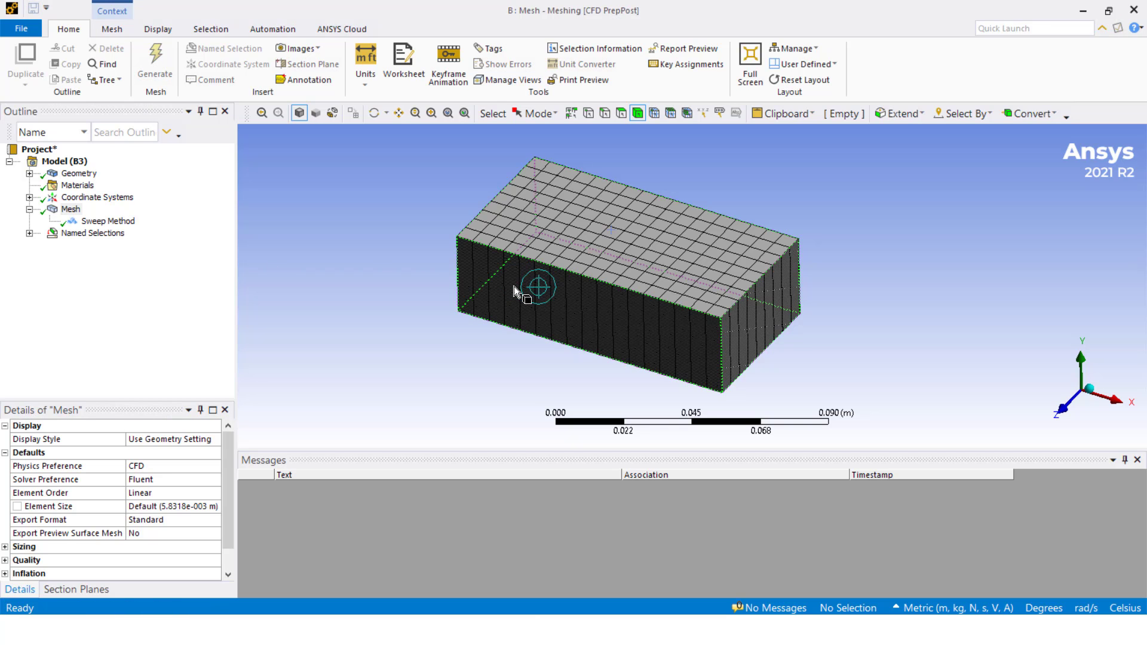
middle_click_drag(514, 286, 576, 272)
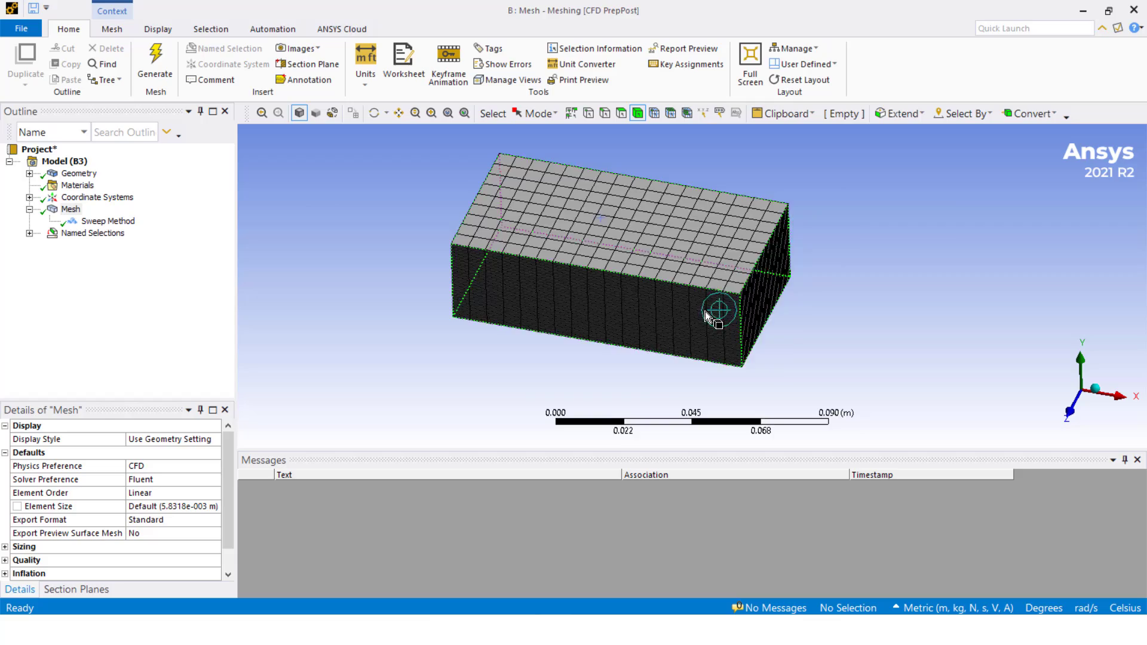
scroll(705, 311, "up", 8)
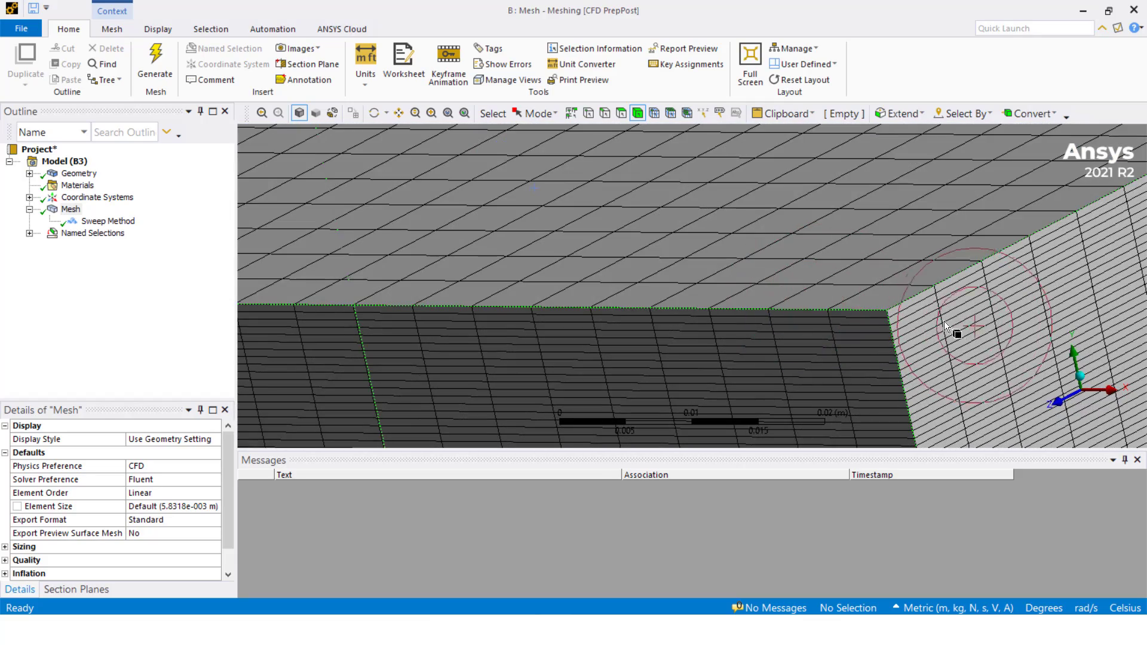
scroll(935, 317, "down", 5)
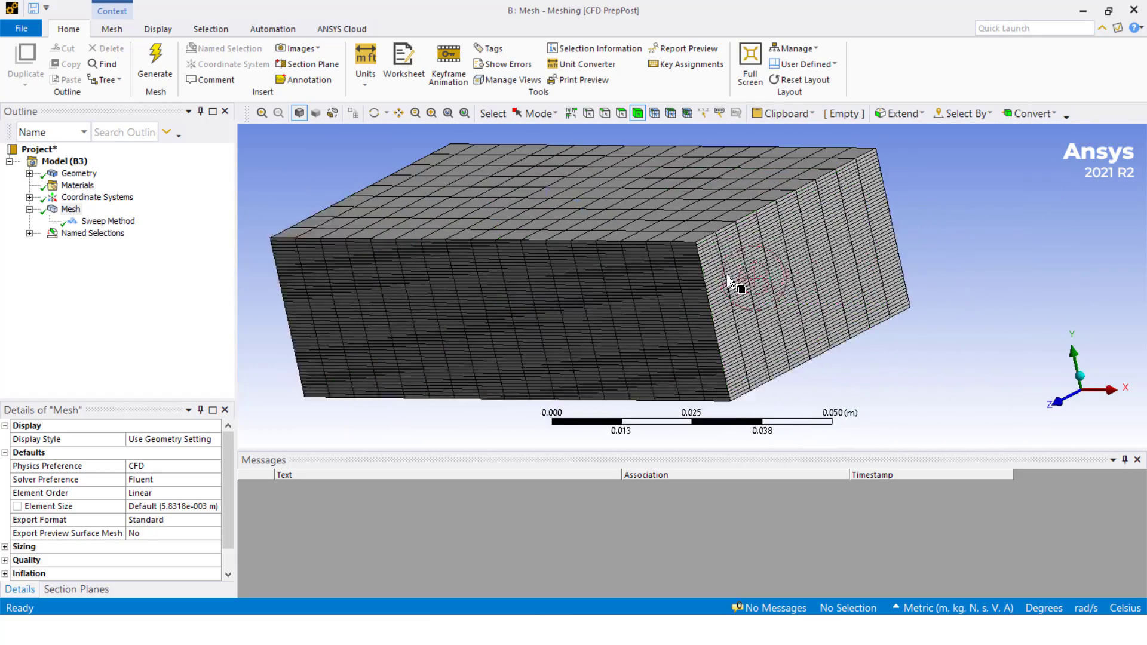
scroll(727, 276, "up", 2)
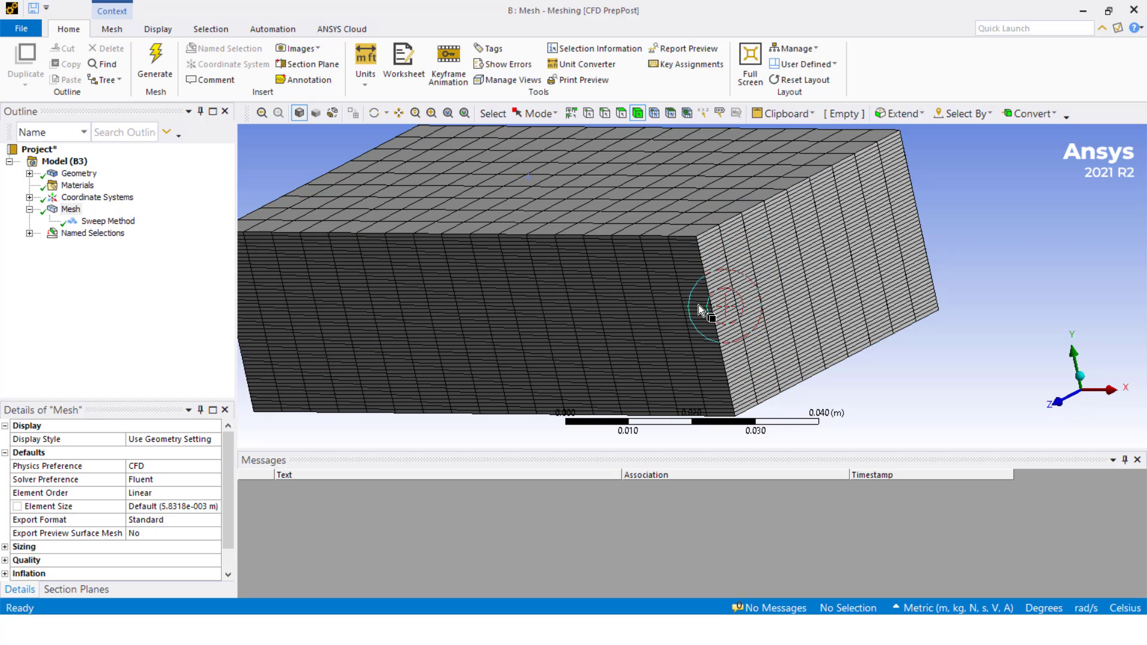
scroll(633, 285, "down", 5)
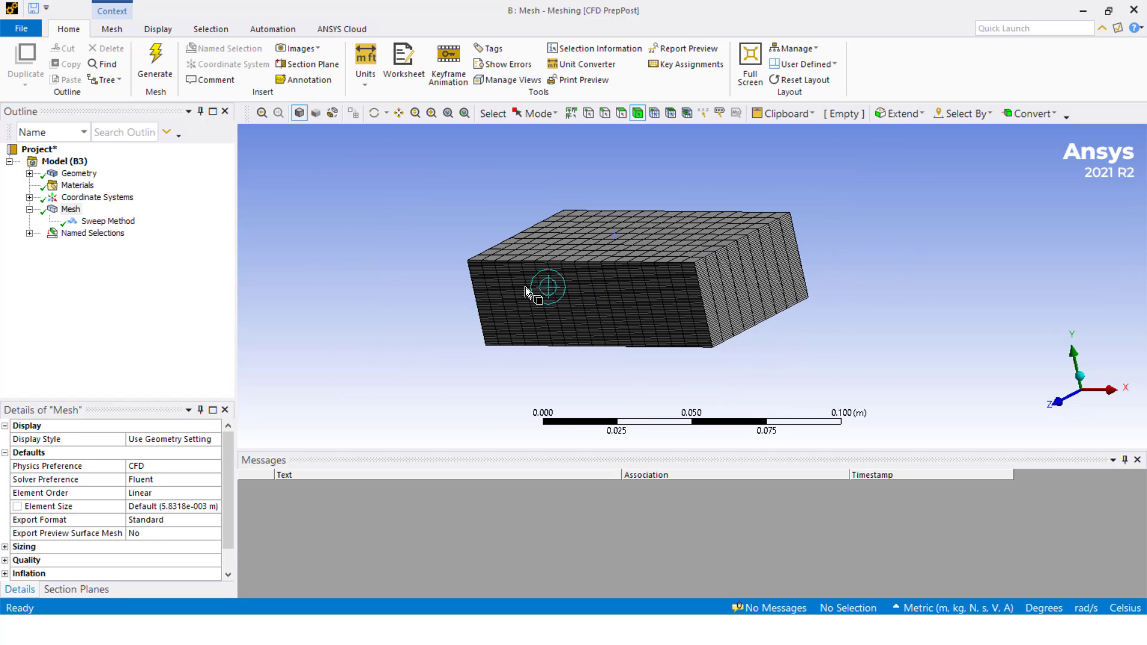
middle_click_drag(585, 285, 533, 307)
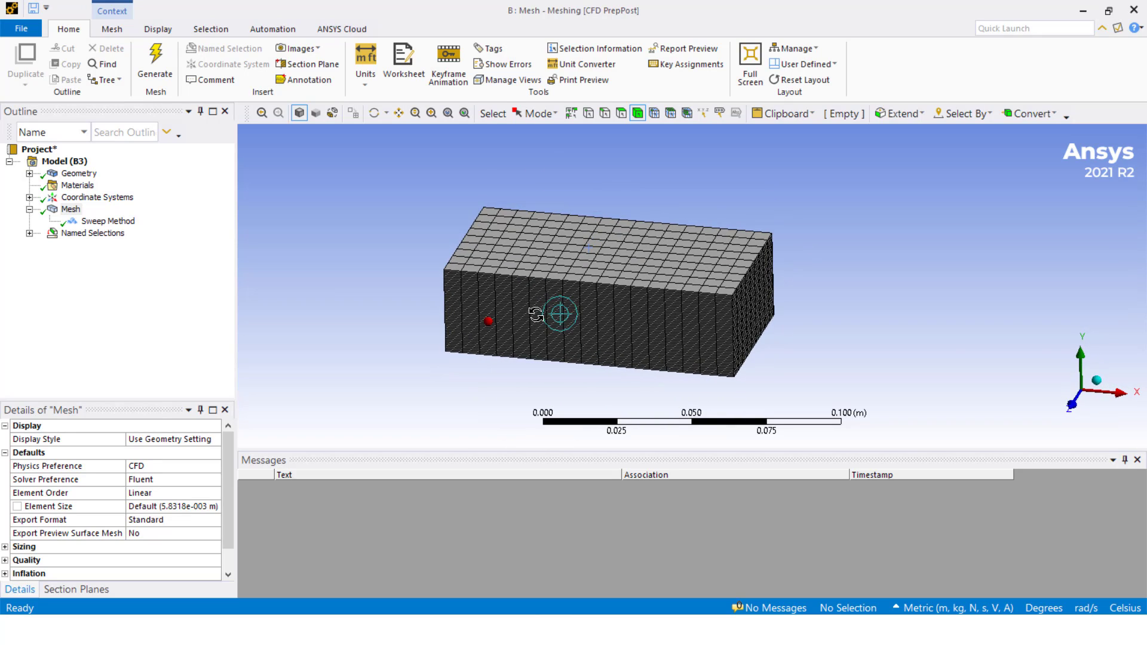
Step: Insert an Inflation control scoped to the block body
left_click(540, 256)
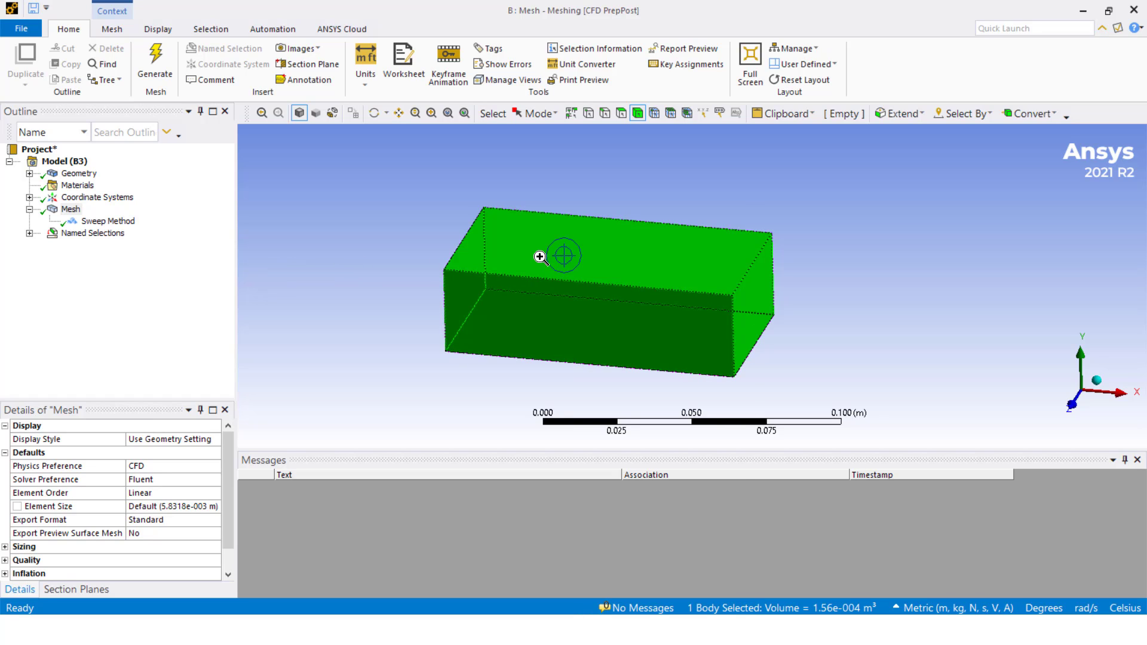
right_click(539, 256)
mouse_move(637, 214)
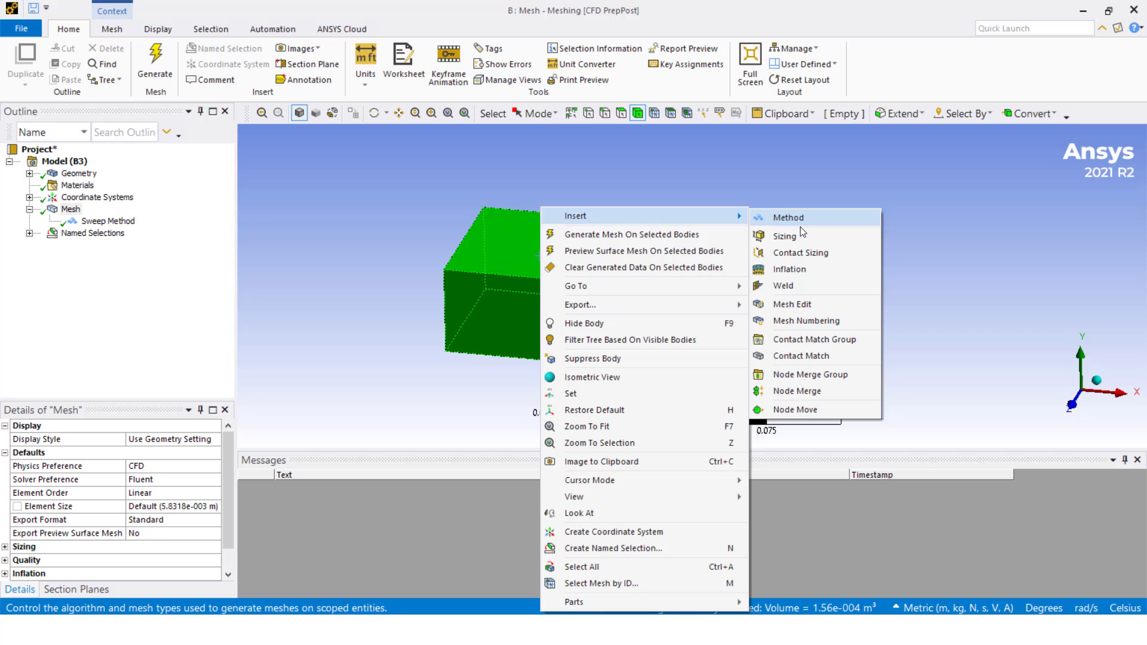
left_click(803, 269)
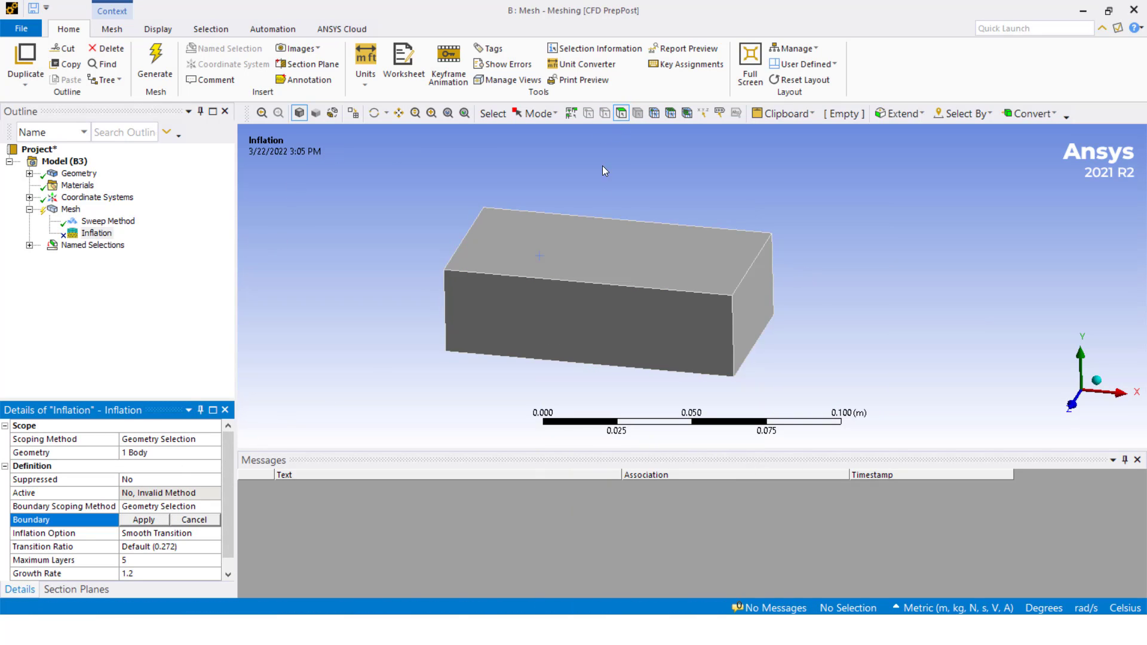
Step: Assign the four long faces between the inlet and outlet ends as the inflation boundary
left_click(614, 251)
left_click(642, 319, "ctrl")
middle_click_drag(642, 318, 700, 390)
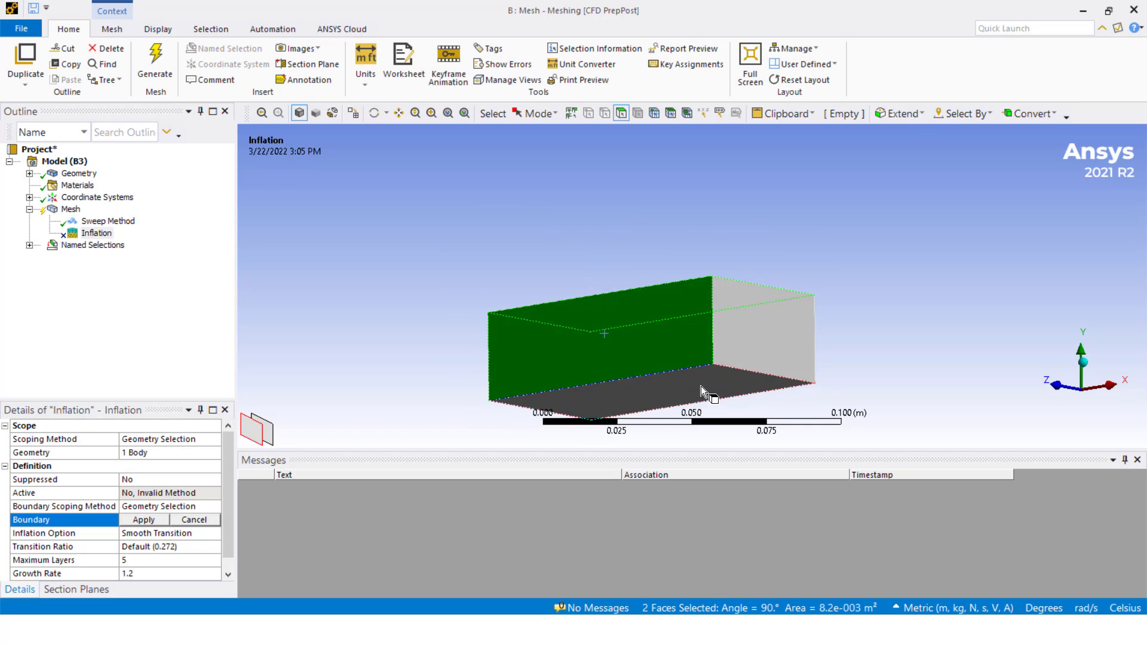
left_click(701, 386, "ctrl")
middle_click_drag(870, 305, 691, 332)
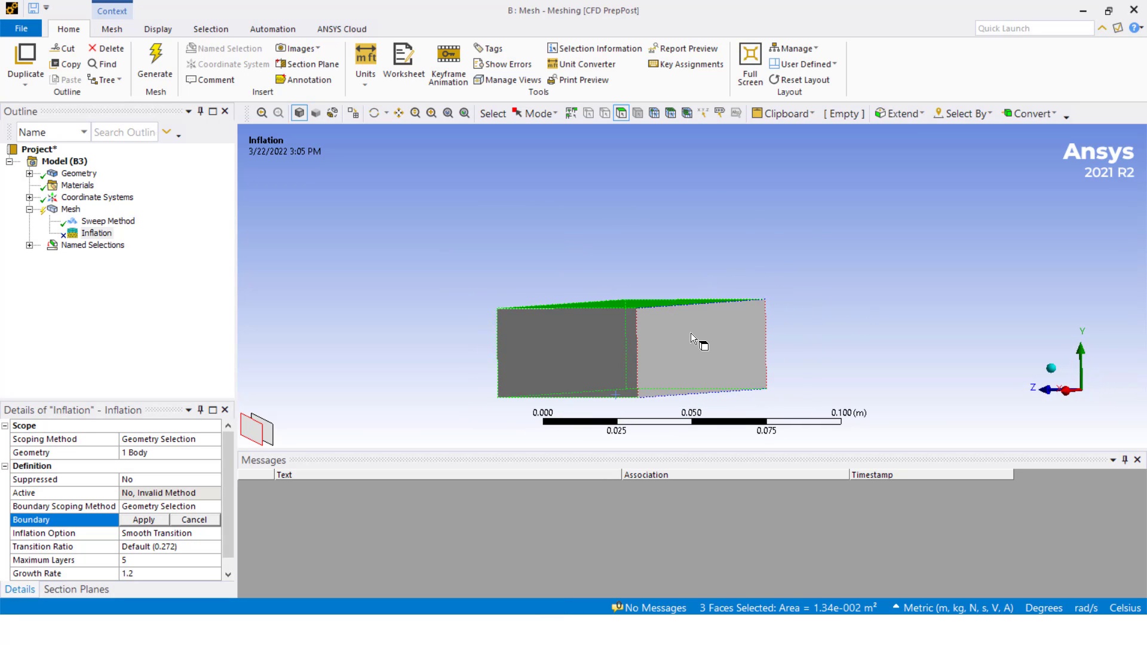
left_click(691, 334, "ctrl")
left_click(143, 520)
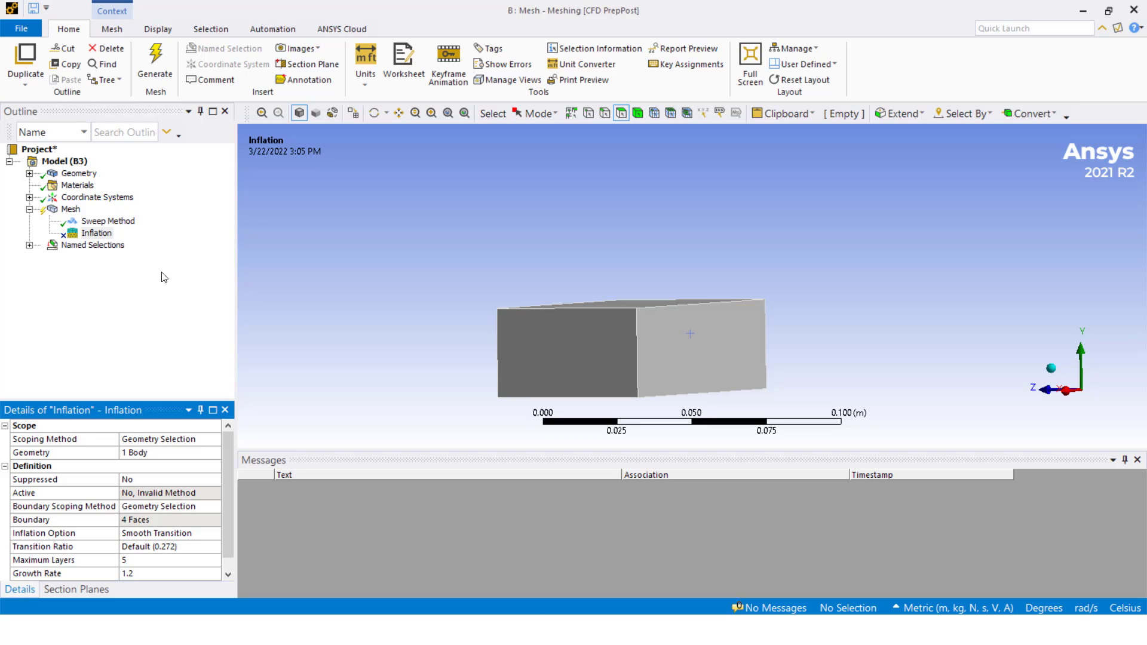
Step: Switch the sweep method's source/target selection to Manual Source
middle_click_drag(366, 297, 518, 228)
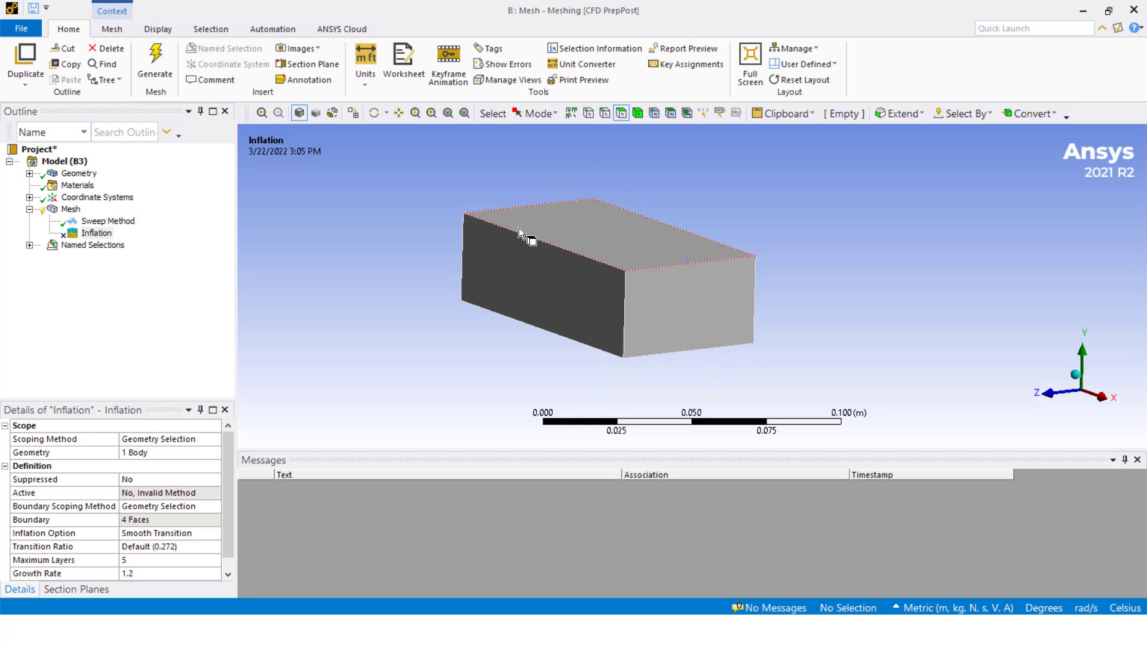
left_click(94, 222)
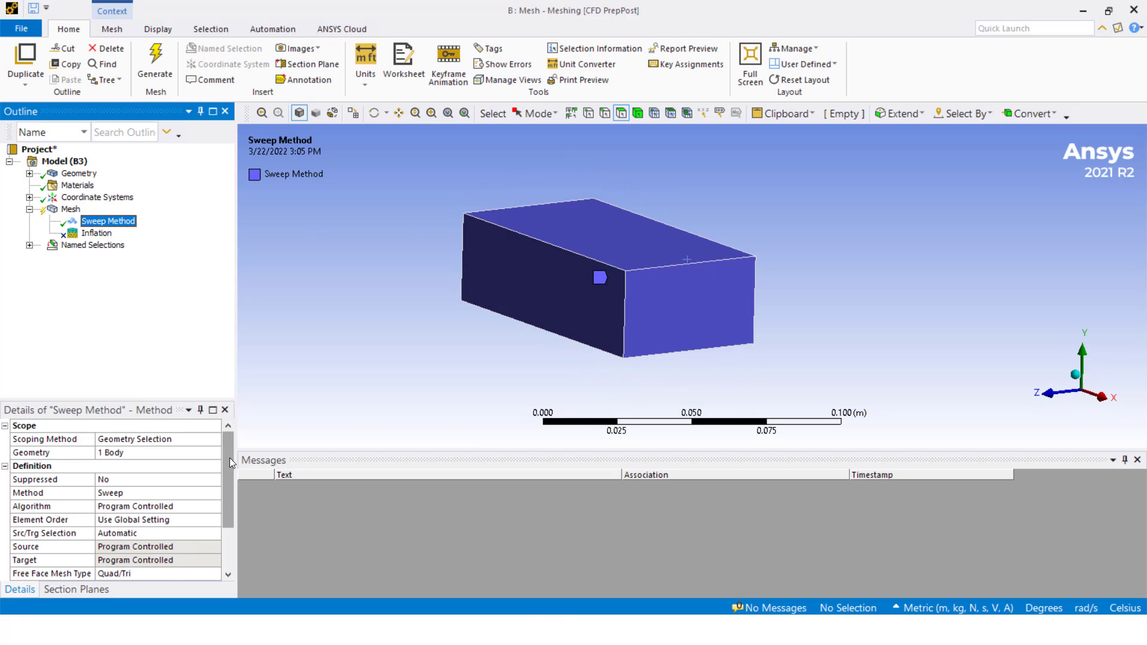
left_click_drag(230, 457, 232, 475)
left_click(197, 506)
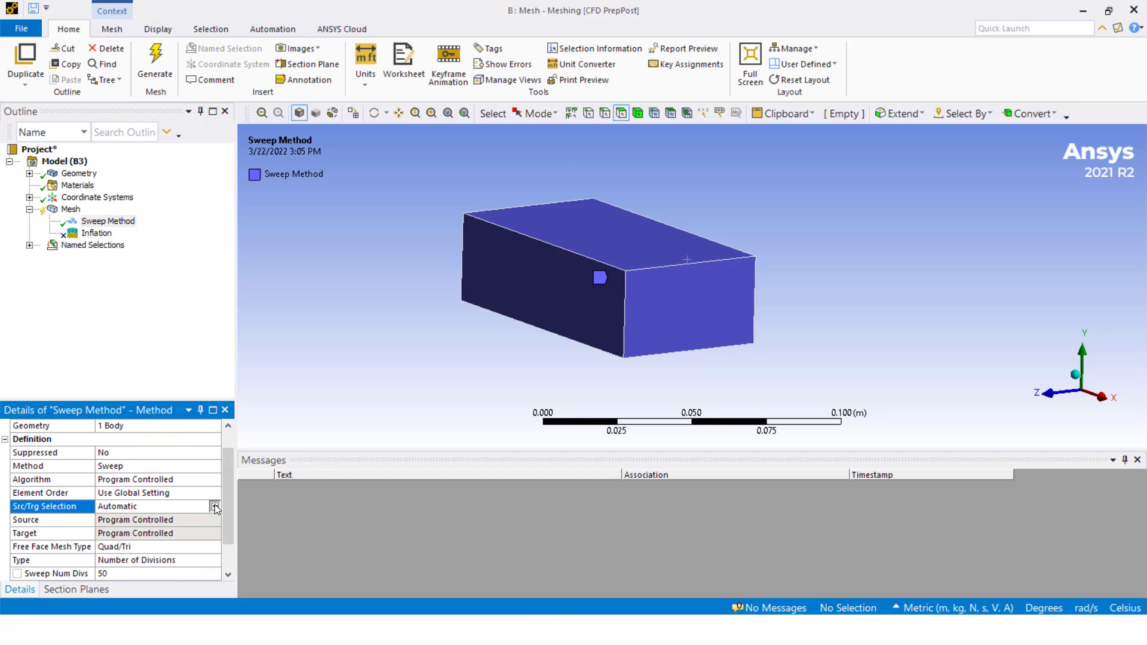
left_click(214, 506)
left_click(157, 529)
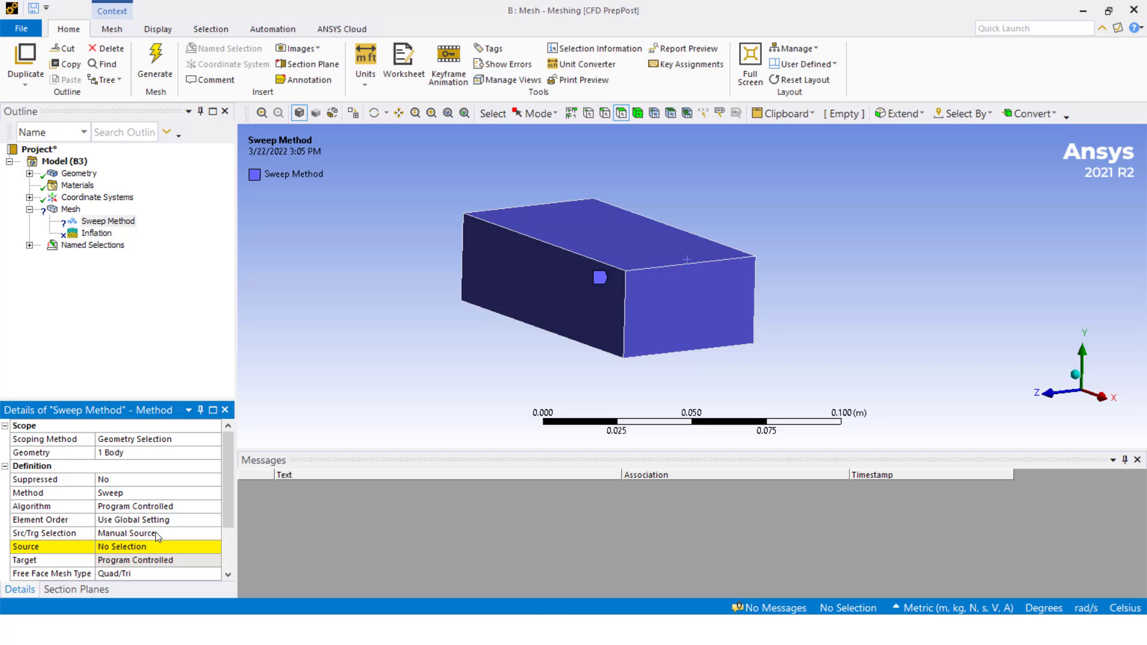
Step: Assign the block's end face on the negative X side as the sweep source
middle_click_drag(450, 304, 393, 386)
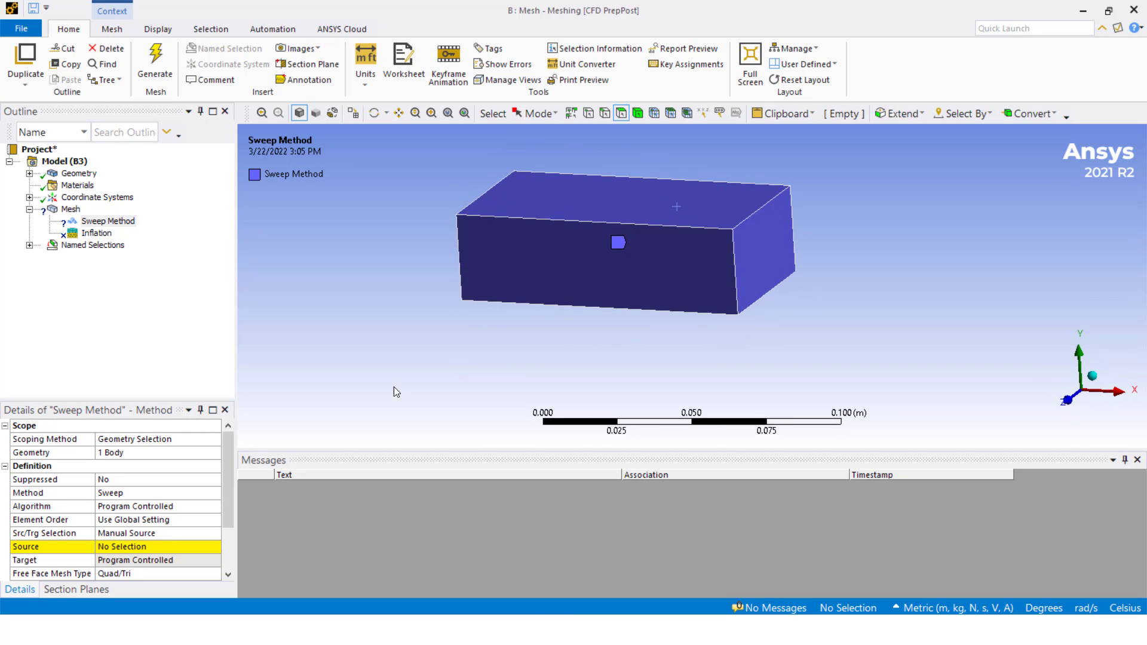
left_click(120, 549)
middle_click_drag(462, 289, 471, 241)
left_click(457, 235)
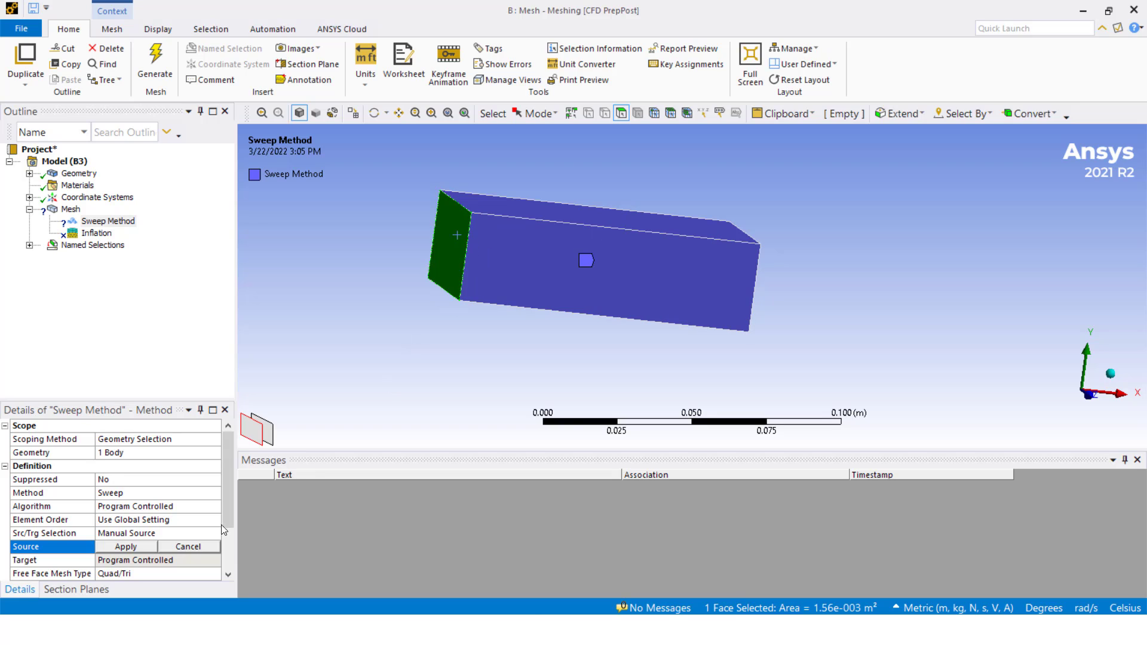
left_click(132, 549)
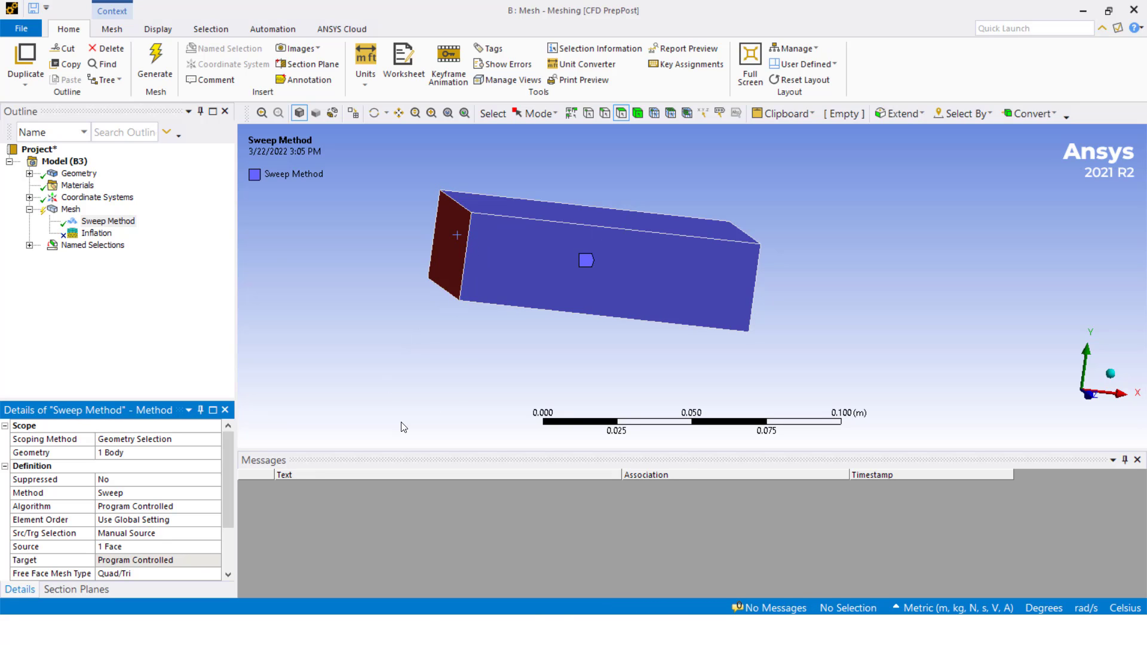
Step: Generate the mesh with the manual sweep source and examine the elements on the source end face
middle_click_drag(457, 356, 365, 388)
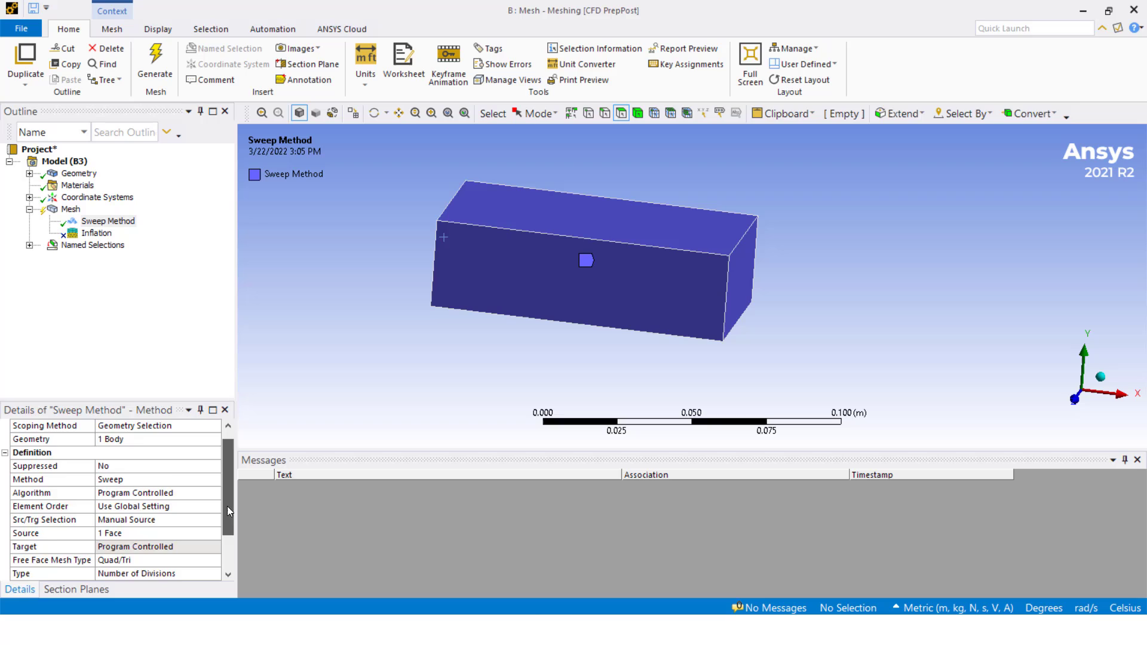
left_click_drag(227, 507, 224, 530)
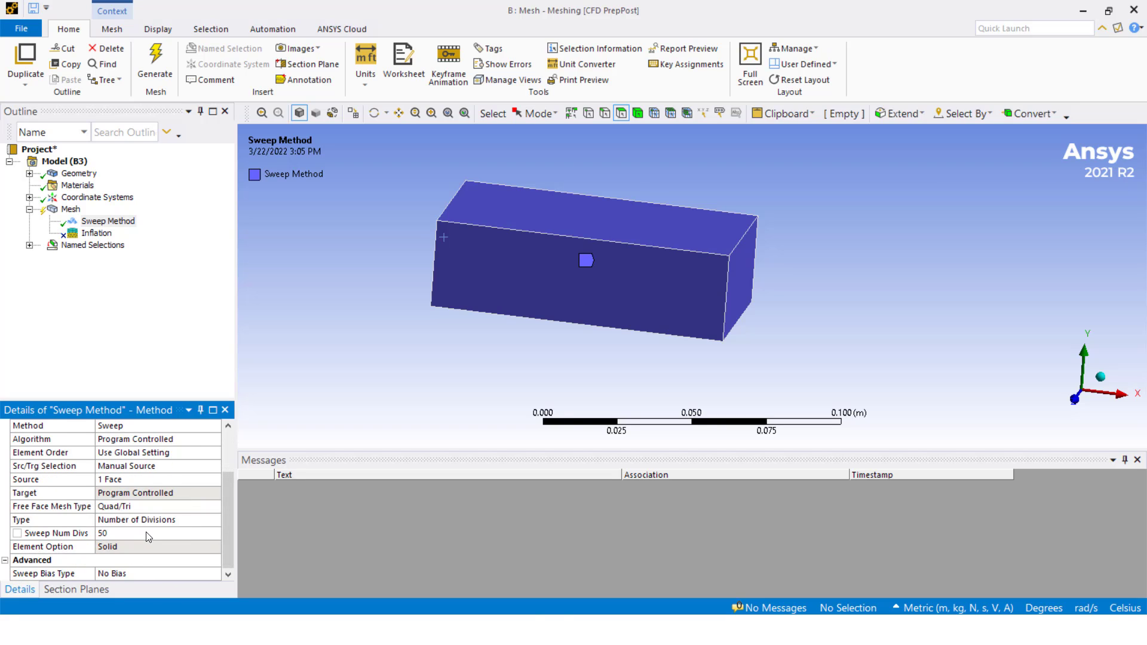
left_click(71, 209)
right_click(71, 210)
left_click(131, 257)
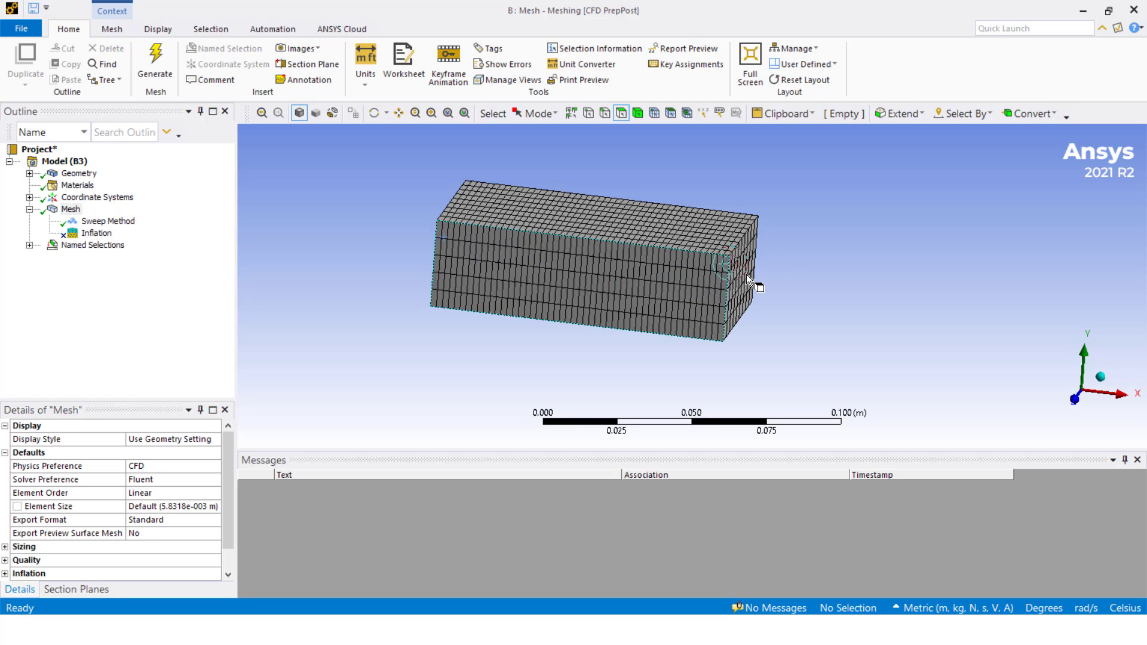
middle_click_drag(598, 332, 696, 342)
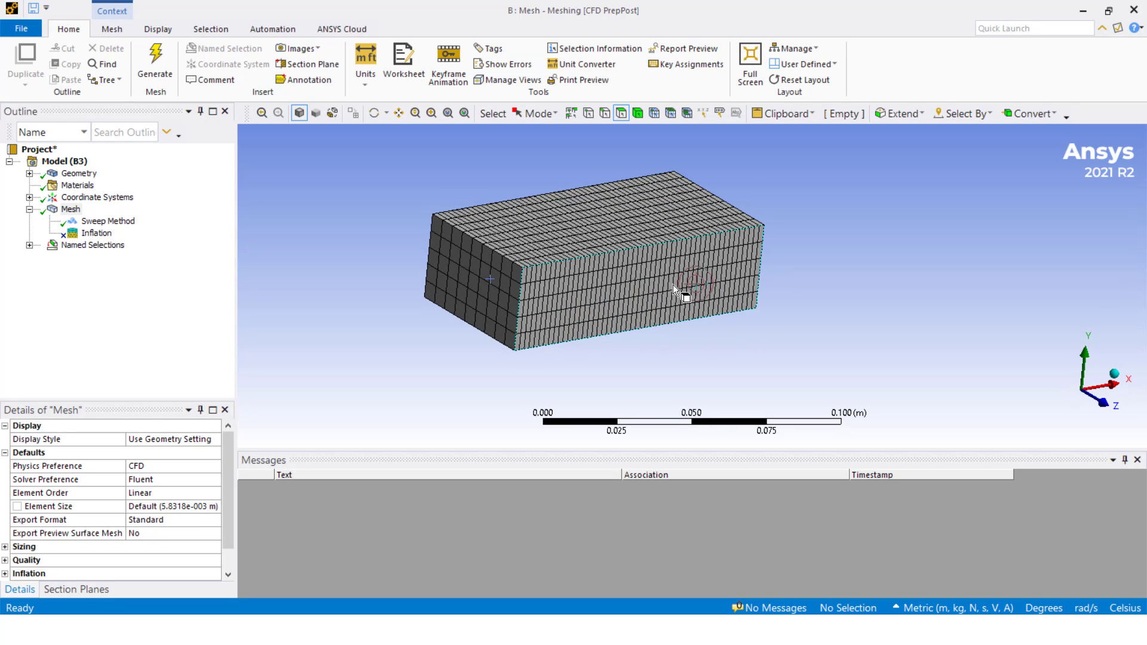
Step: Review the sweep source and rescope the Inflation control from the body to the source end face
left_click(108, 221)
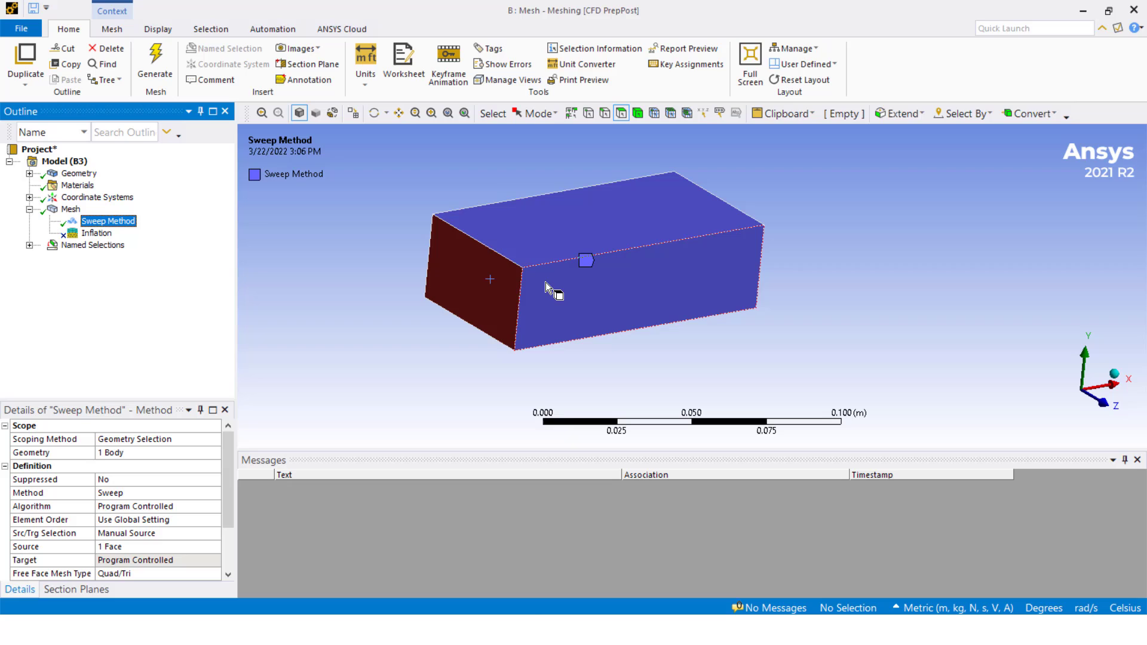
left_click(377, 364)
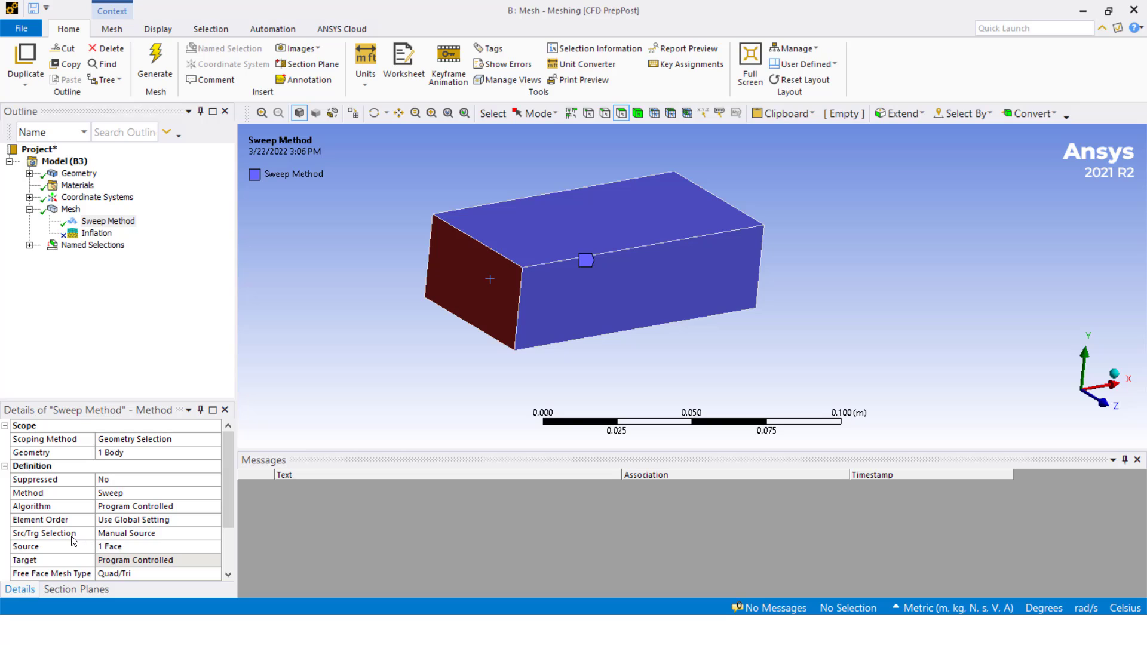
left_click(107, 234)
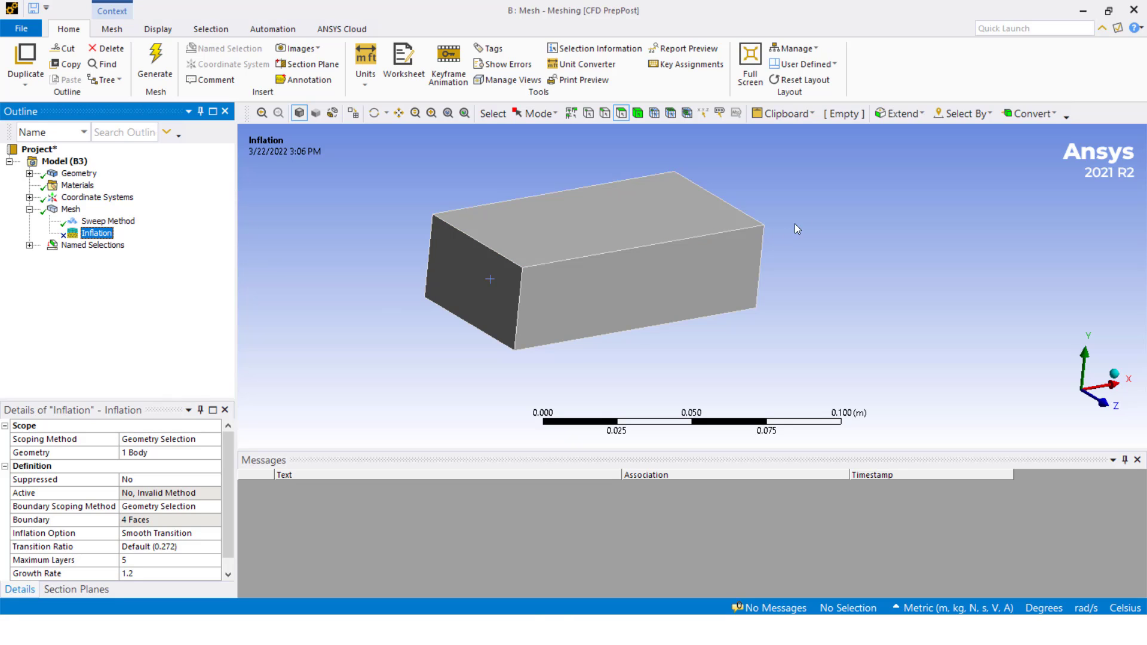
middle_click_drag(794, 228, 847, 235, "ctrl")
left_click(124, 238)
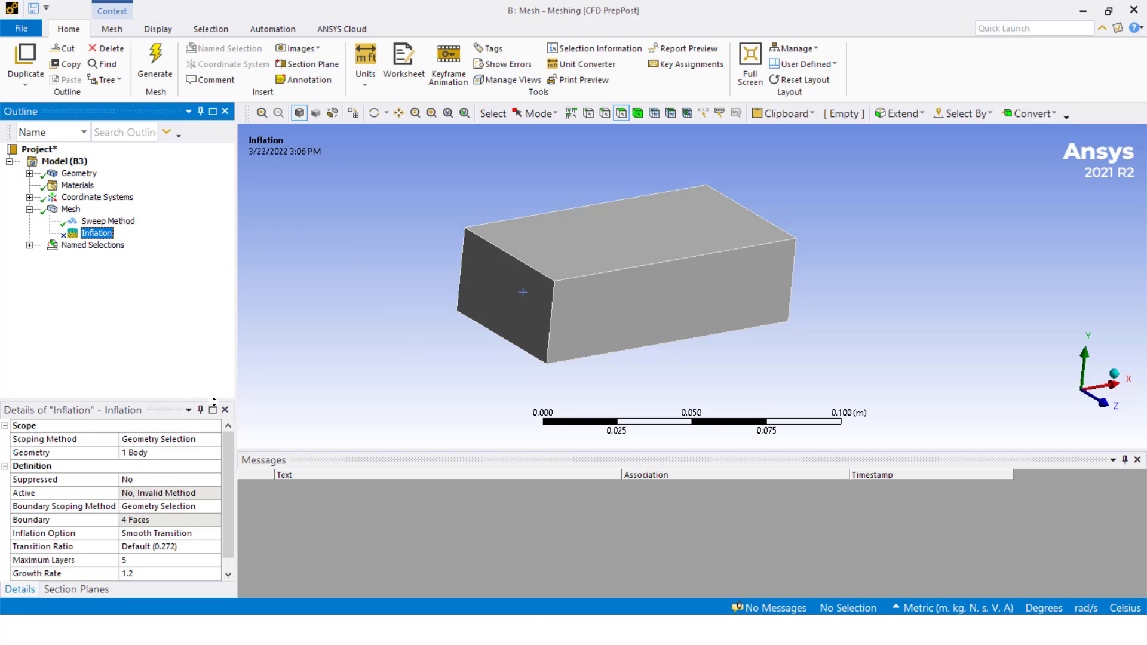
left_click(154, 454)
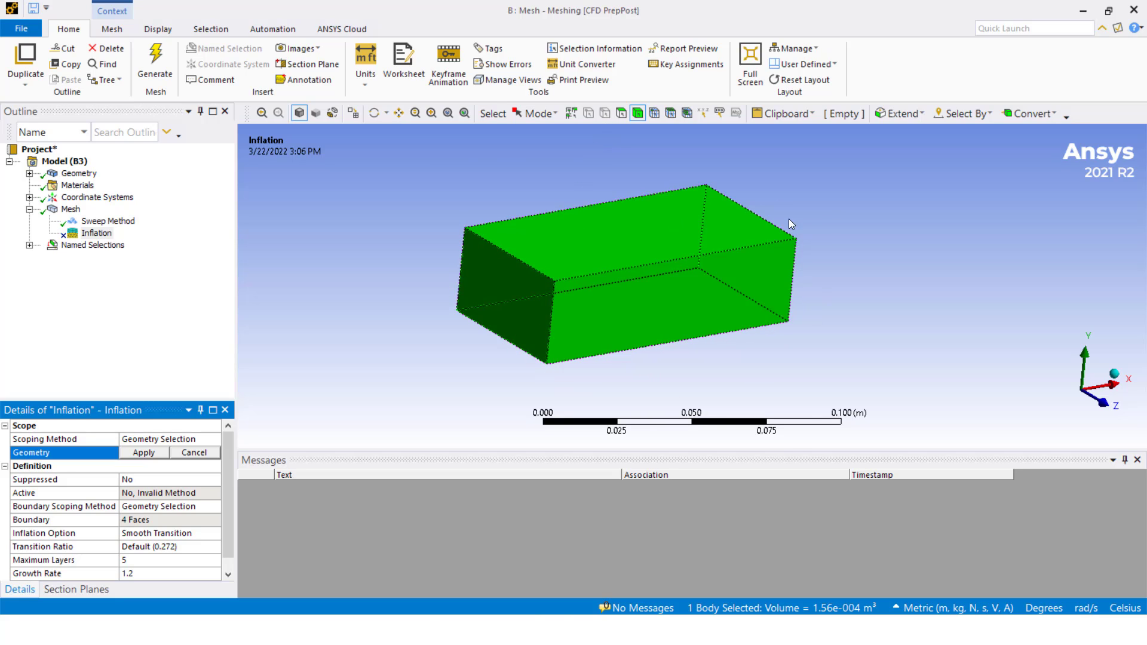
left_click(621, 113)
left_click(518, 290)
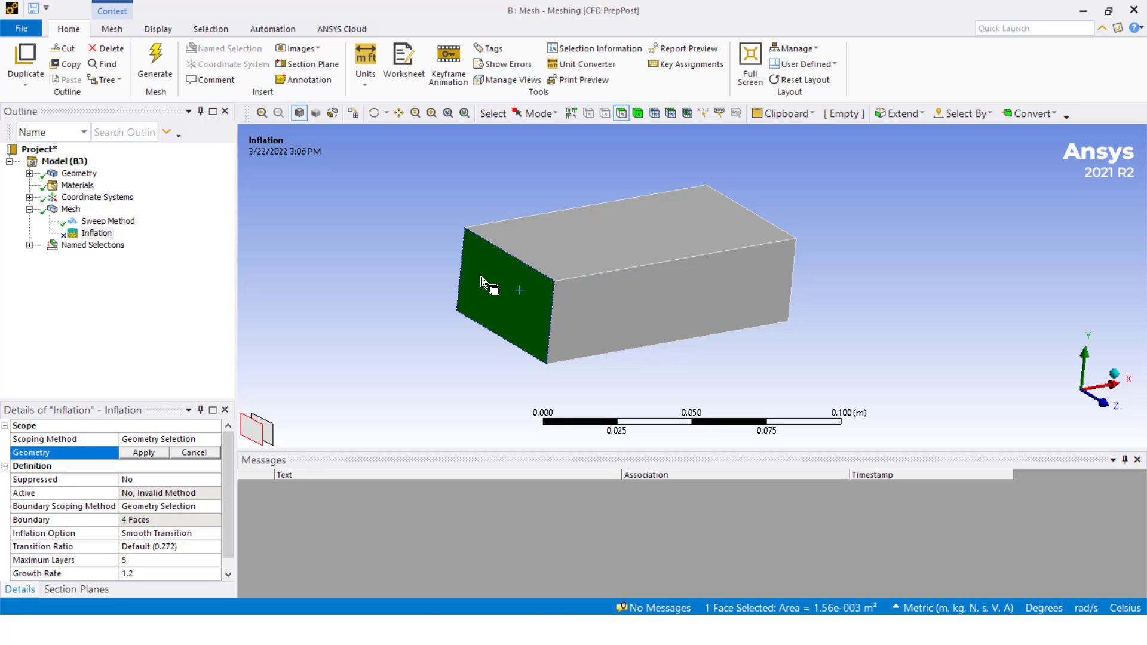
left_click(145, 455)
Step: Assign the four edges of the source end face as the inflation boundary
left_click(138, 506)
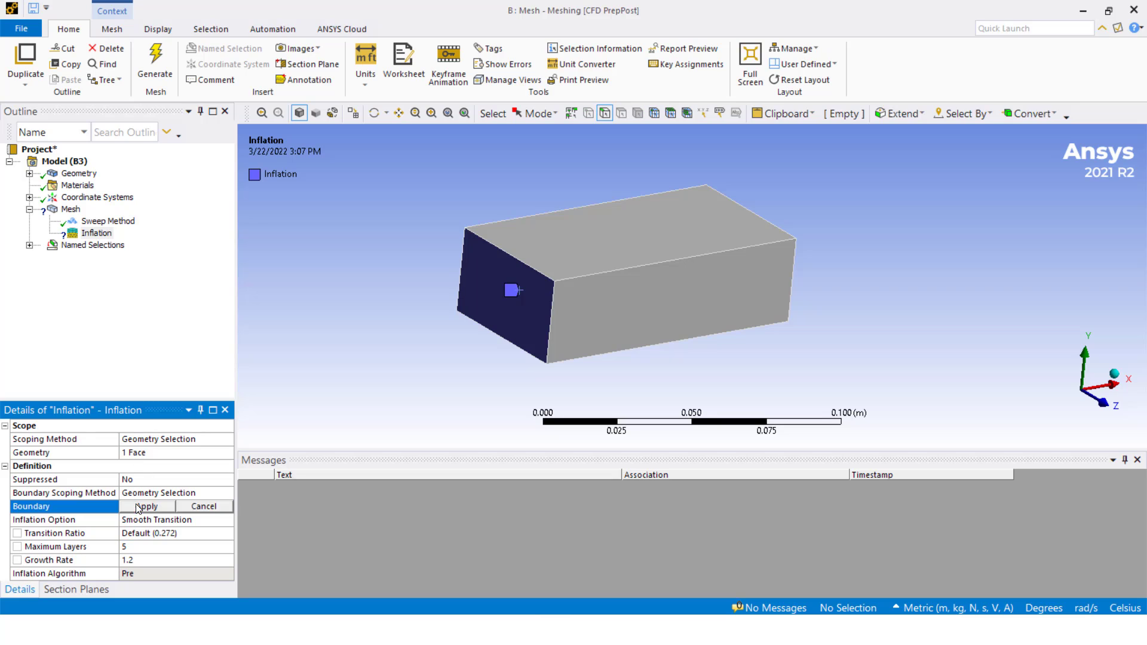
left_click(510, 253)
left_click(461, 263, "ctrl")
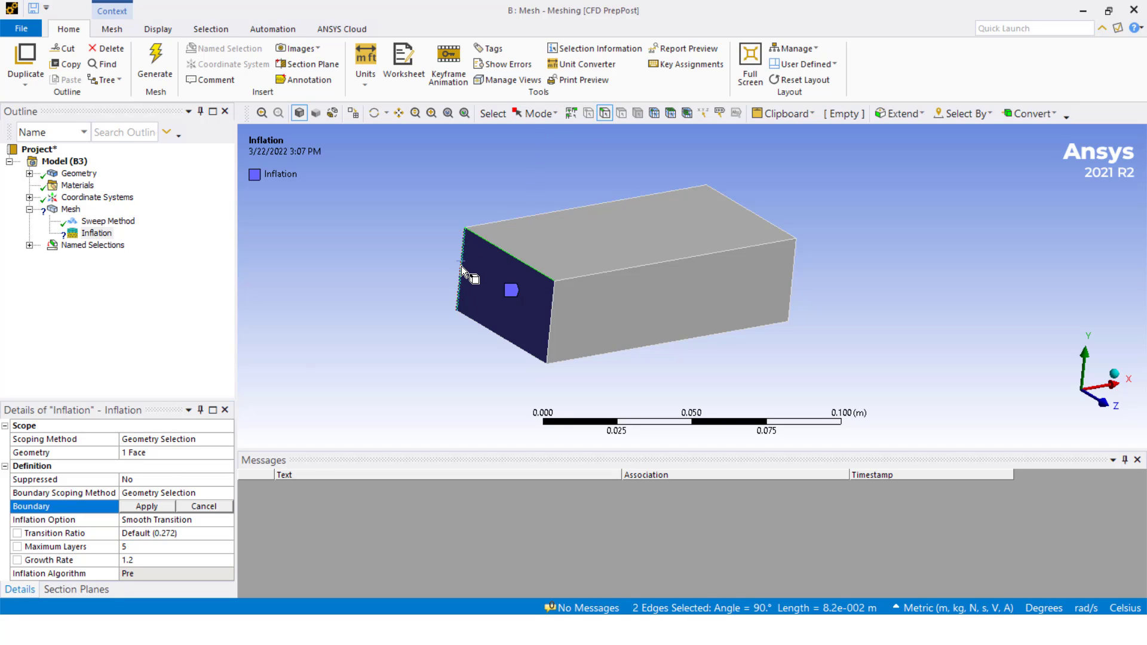
left_click(473, 317, "ctrl")
left_click(549, 322, "ctrl")
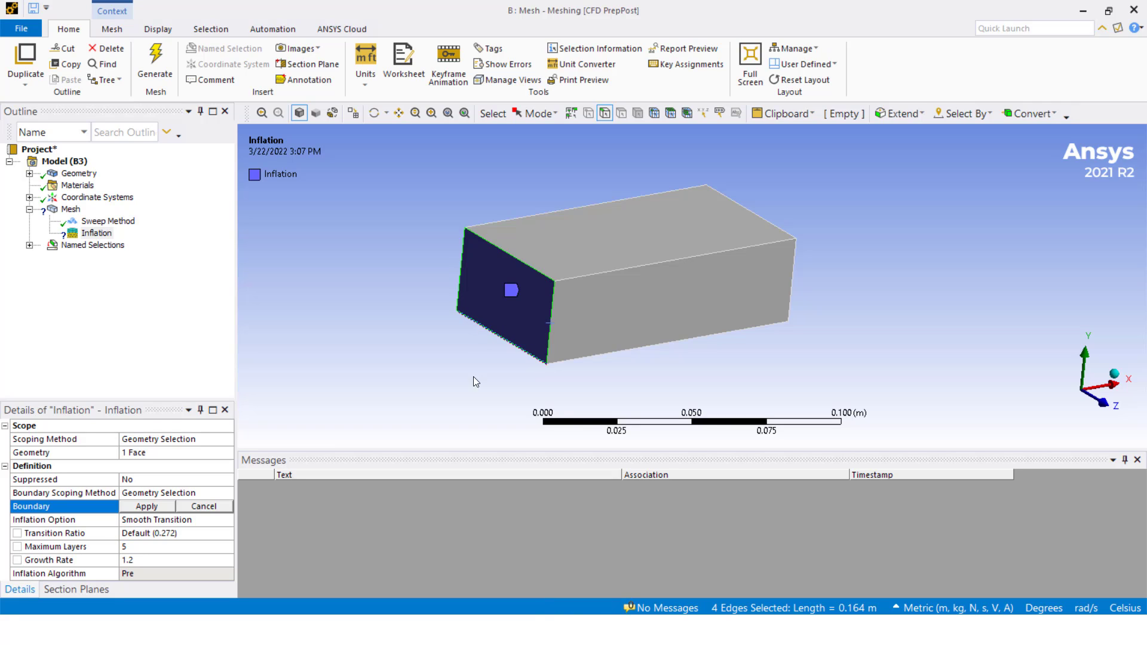
left_click(160, 507)
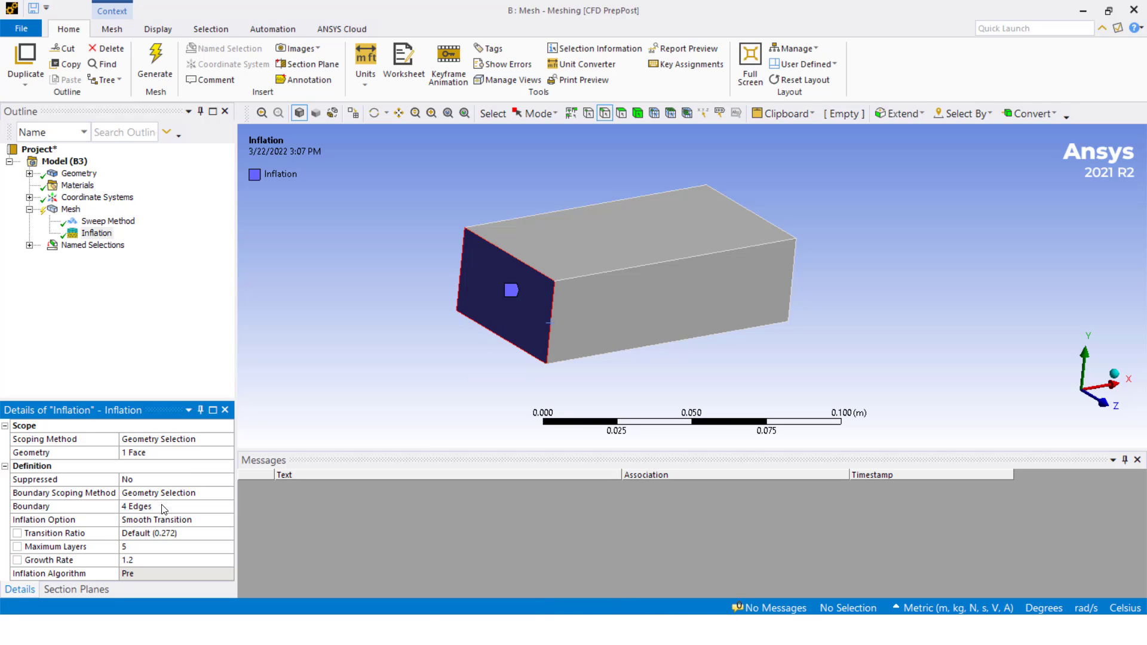
Step: Generate the mesh and examine the inflation layers around the source end face
left_click(70, 209)
right_click(67, 212)
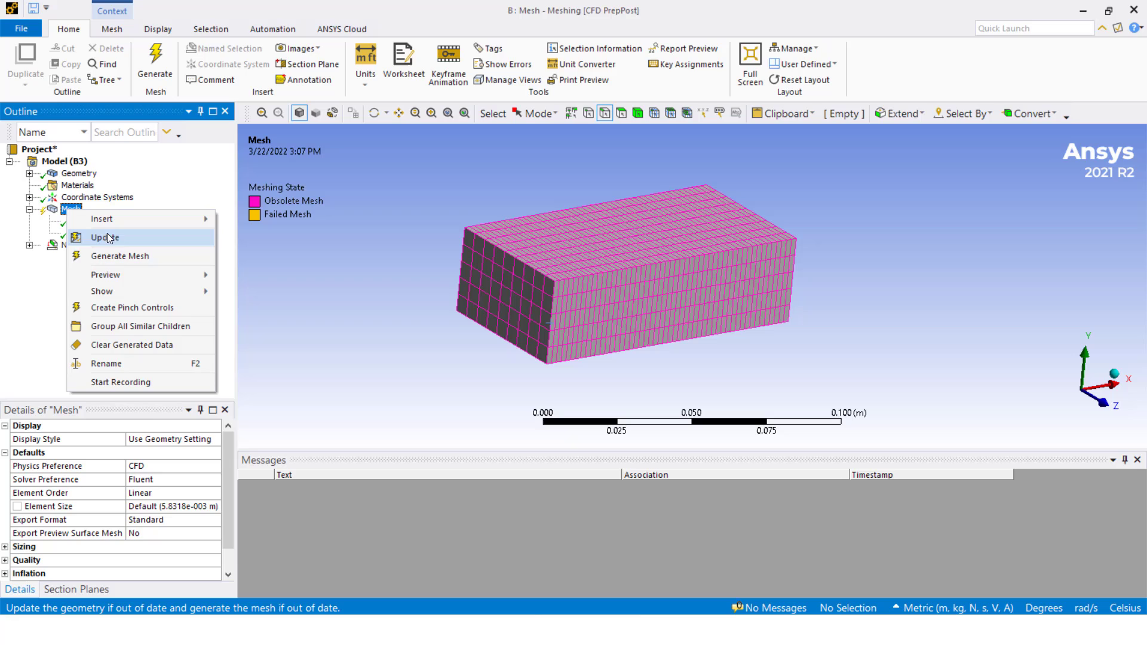
left_click(120, 254)
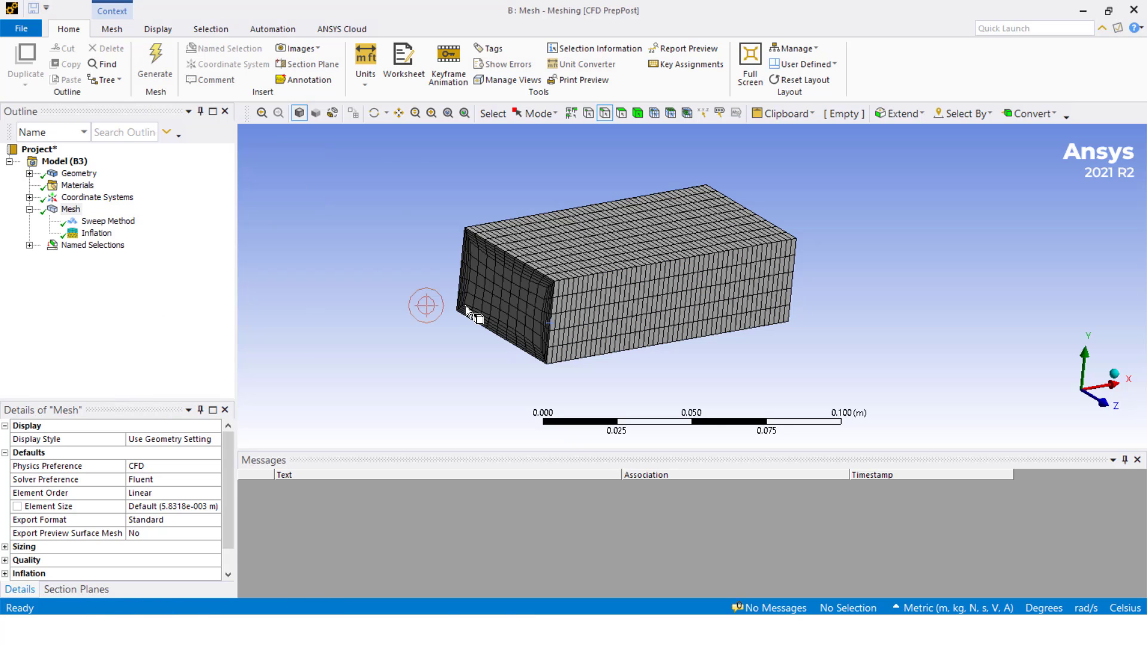
middle_click_drag(766, 296, 579, 300)
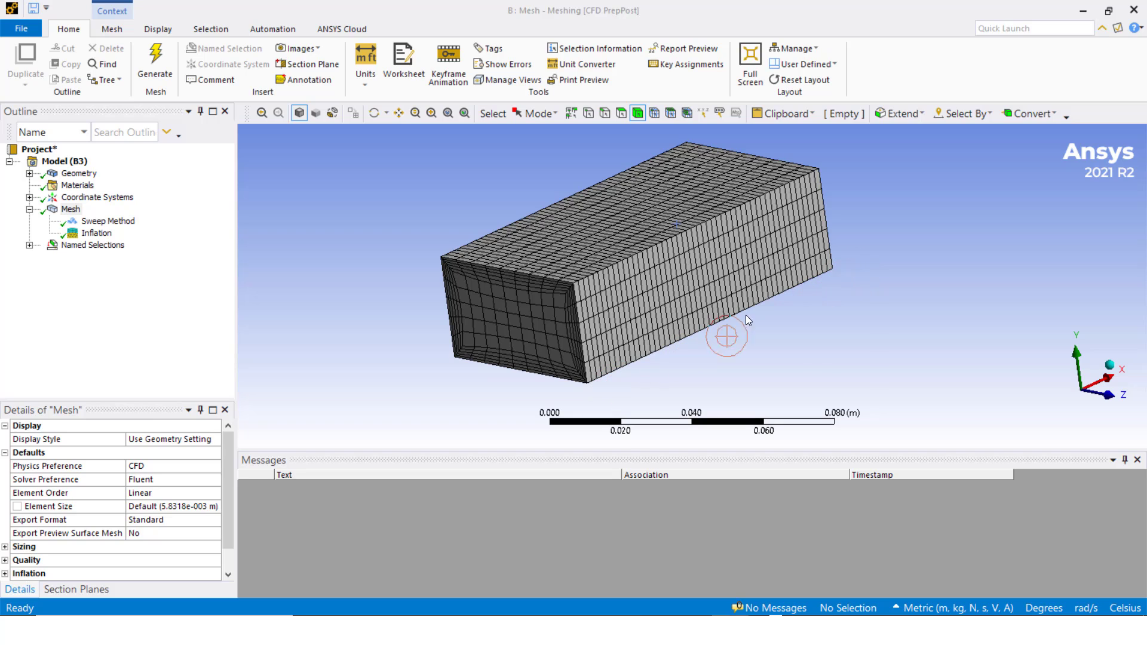
Step: Insert a Body Sizing control on the block with a finer element size and regenerate the mesh
left_click(660, 225)
right_click(660, 225)
mouse_move(743, 212)
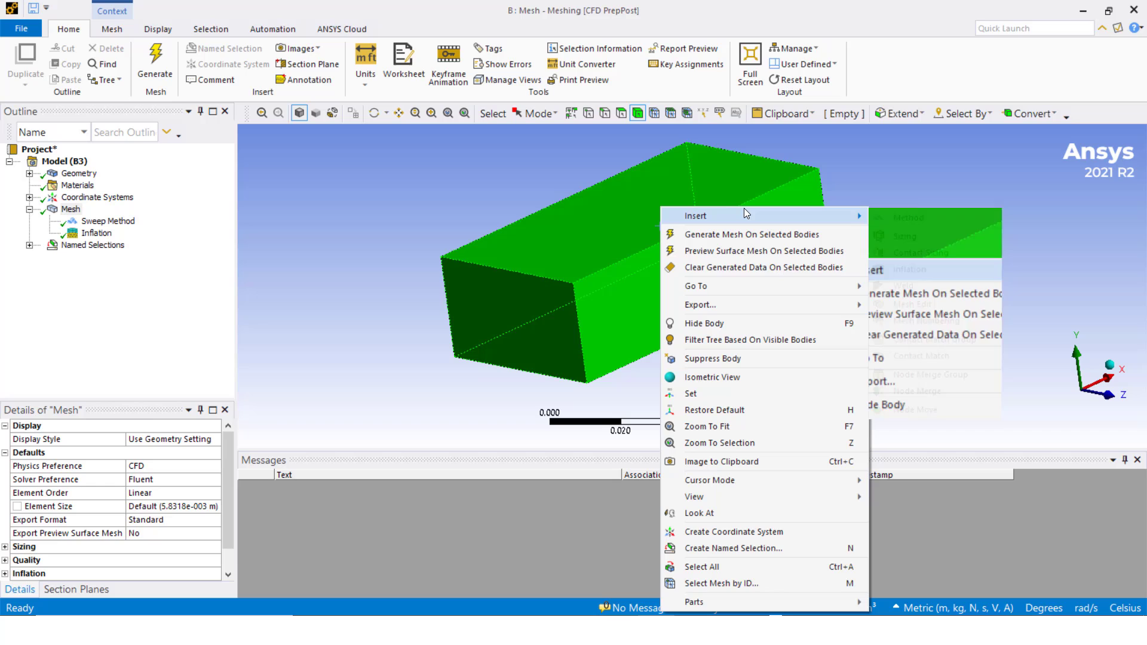
left_click(904, 235)
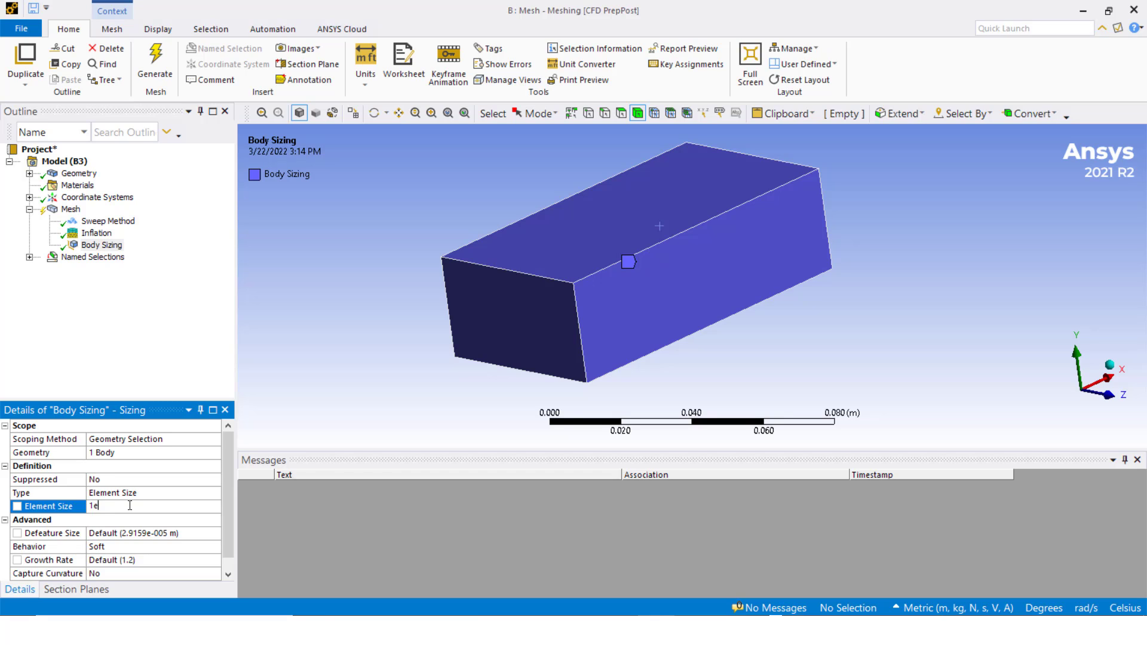
key("Return")
right_click(66, 213)
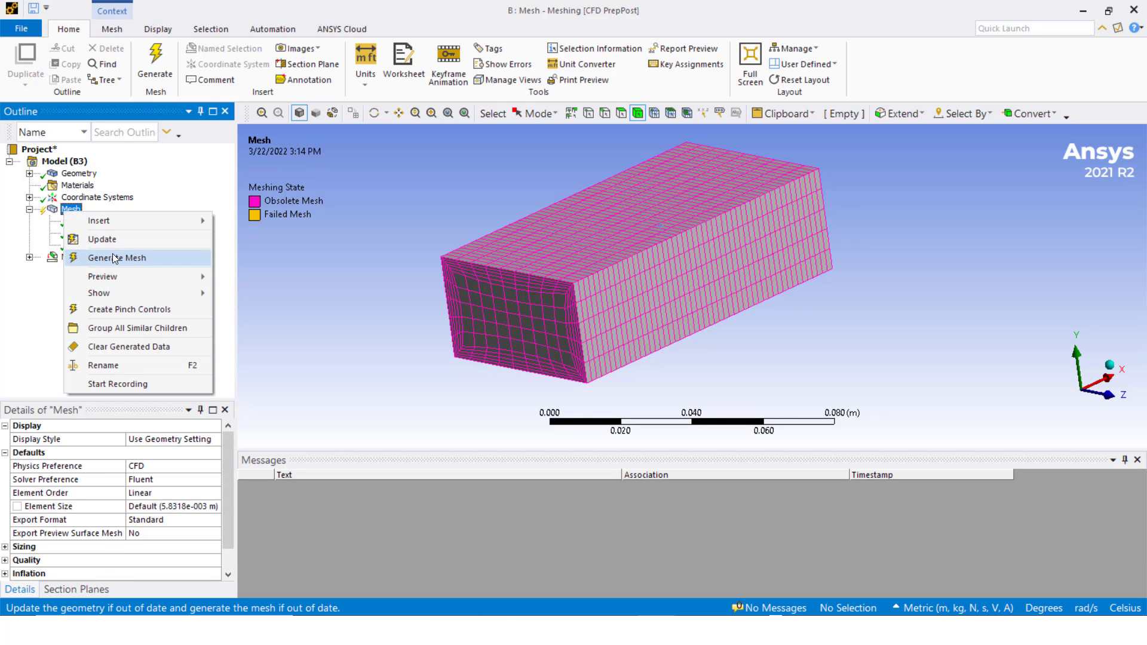
left_click(116, 257)
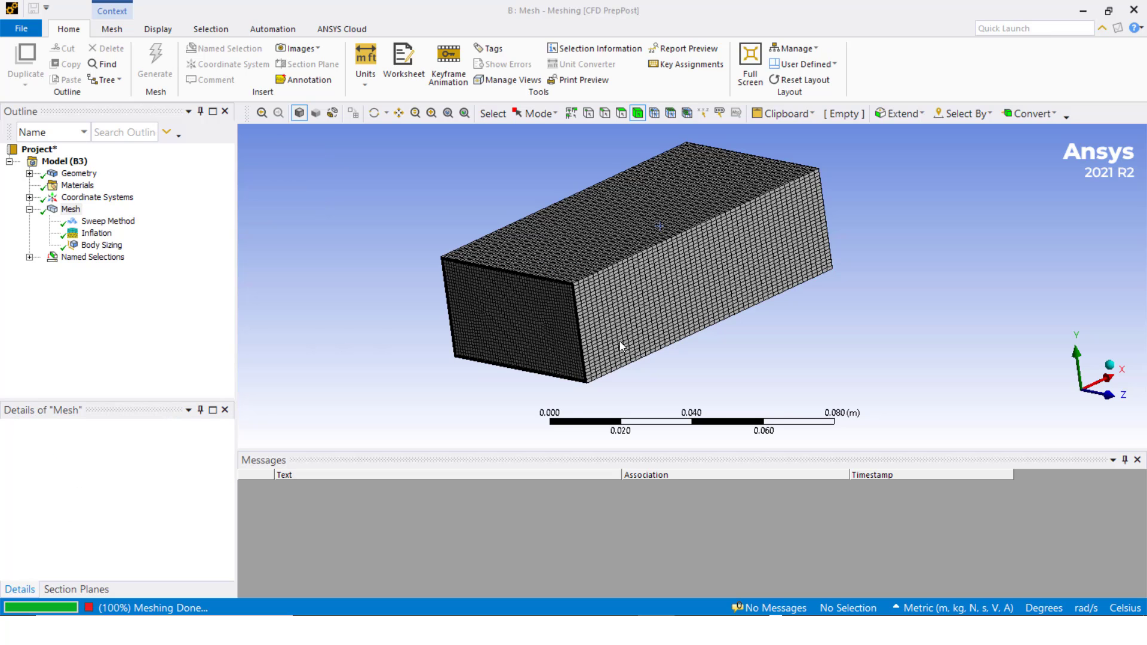
Step: Examine the refined mesh on the block's end and side faces and the inflation layers along the end-face edges
middle_click_drag(590, 323, 475, 392)
scroll(575, 318, "up", 3)
middle_click_drag(604, 375, 766, 369)
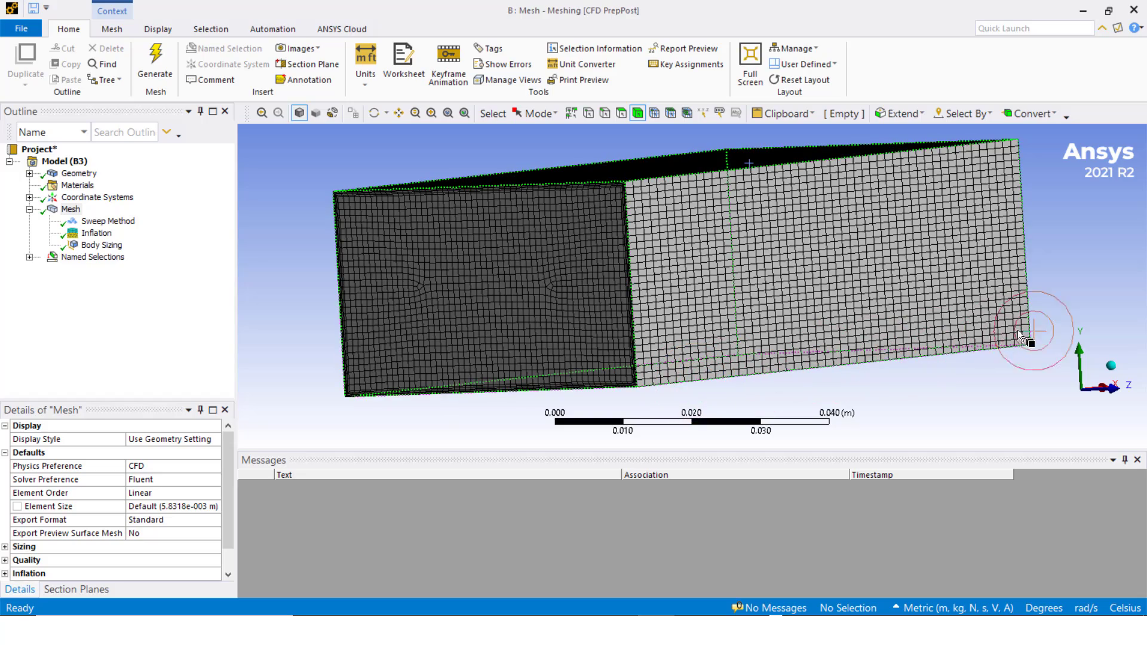
scroll(594, 314, "up", 3)
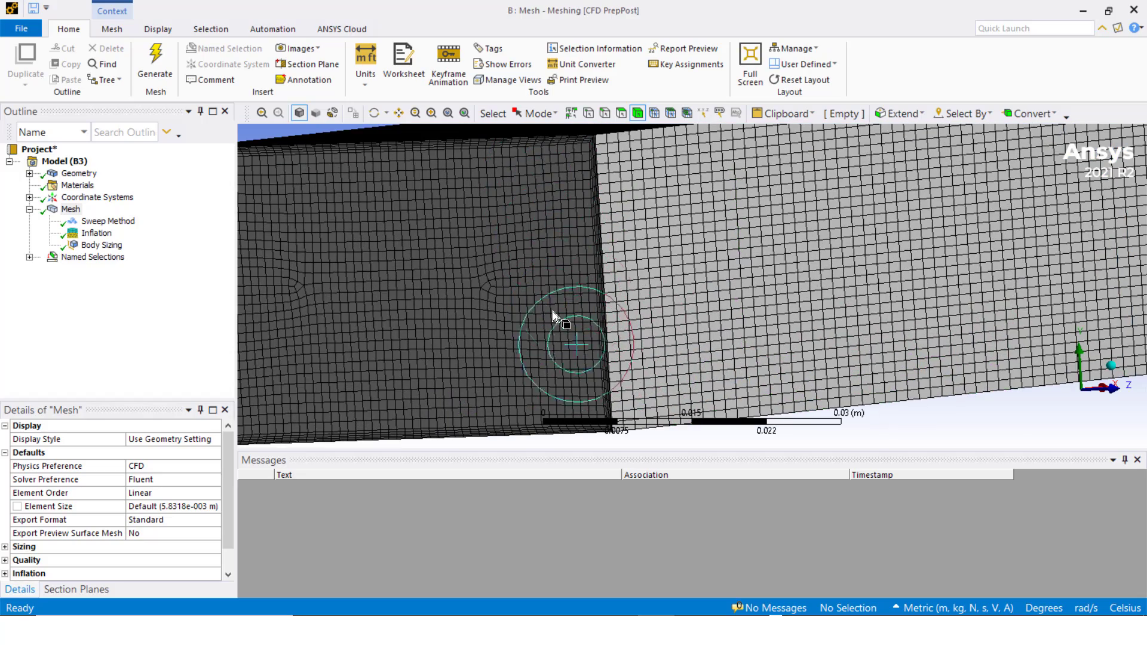
scroll(538, 310, "down", 3)
middle_click_drag(595, 284, 235, 287)
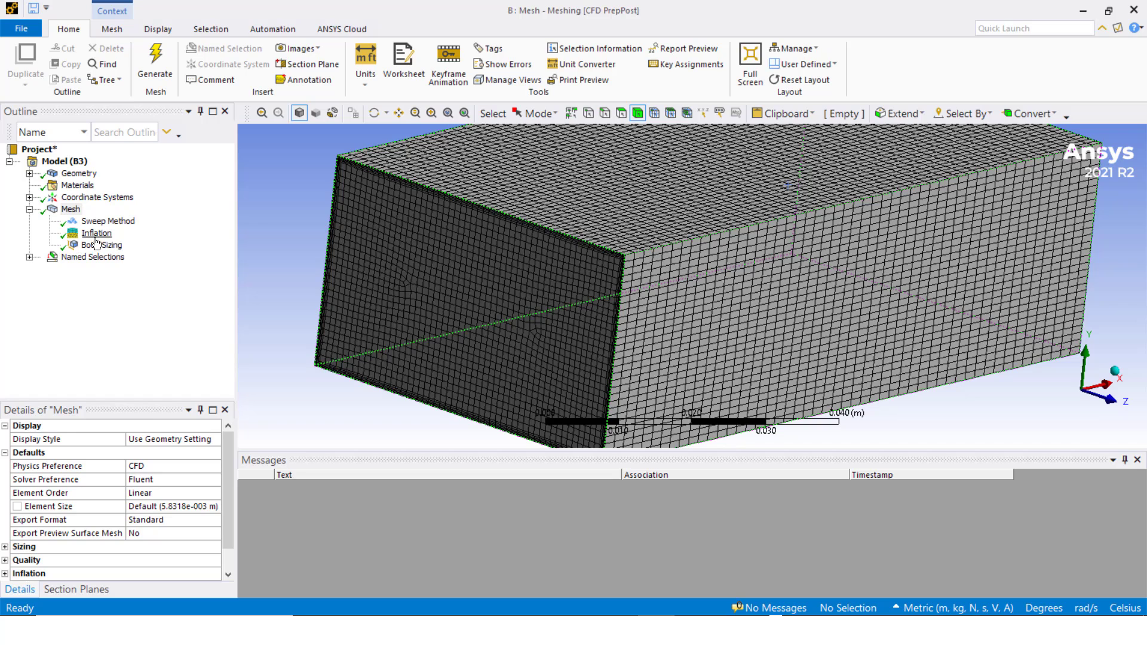
key("F7")
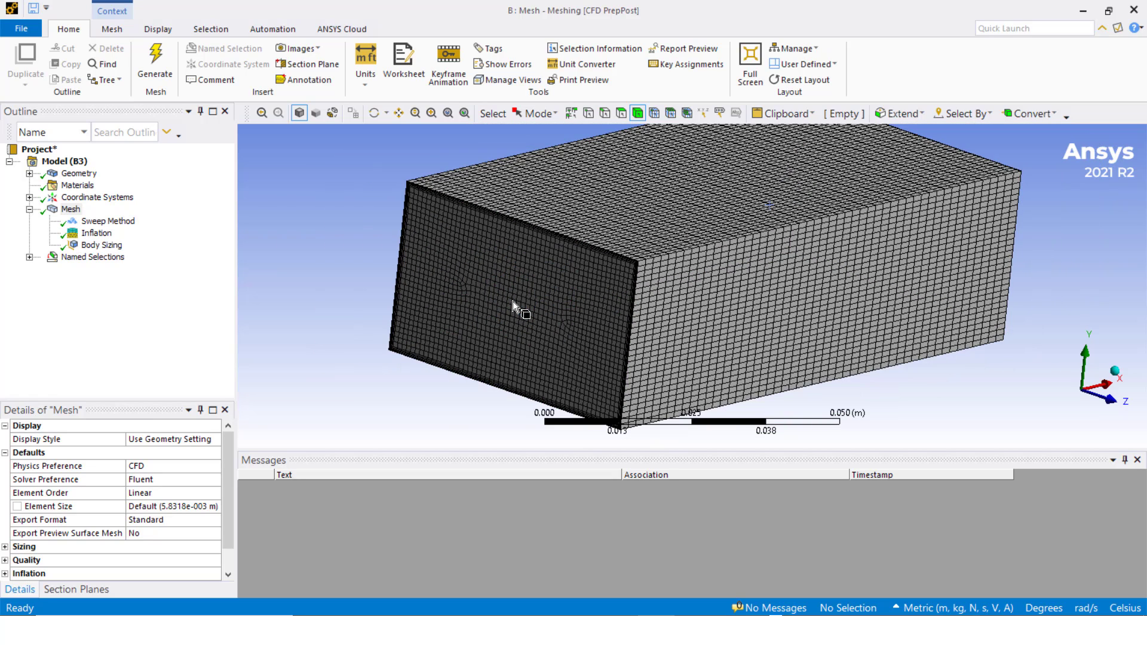
middle_click_drag(513, 301, 512, 301)
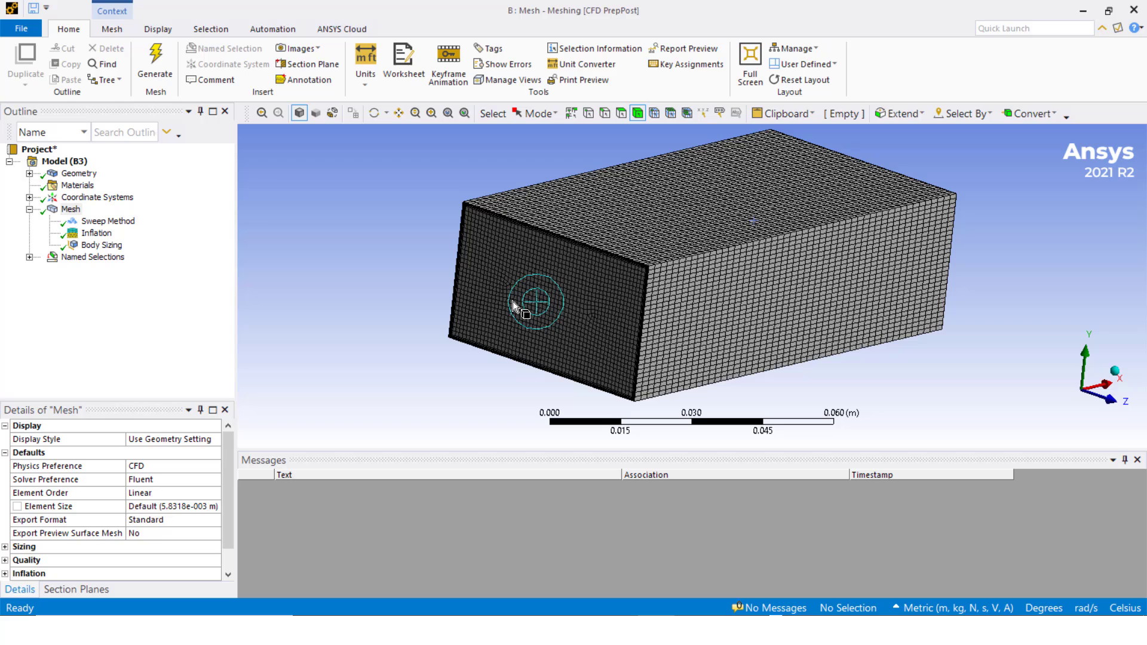